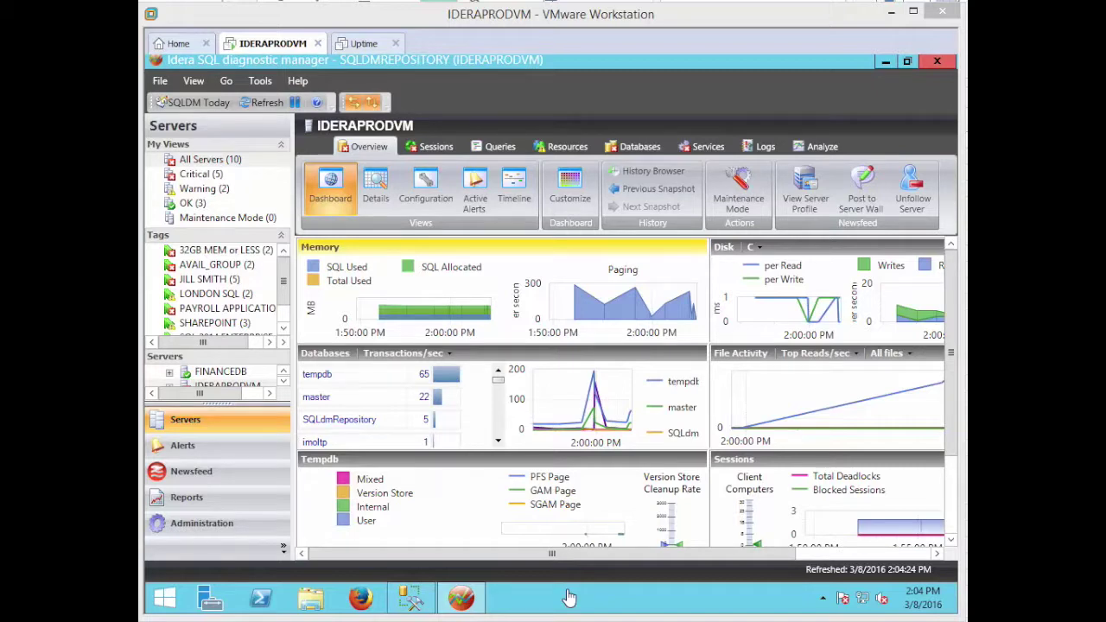
# Step: Switch to SQL Server Management Studio and run the datediff query on tempdb's create_date to get the service run time in minutes
pyautogui.moveTo(413, 601)
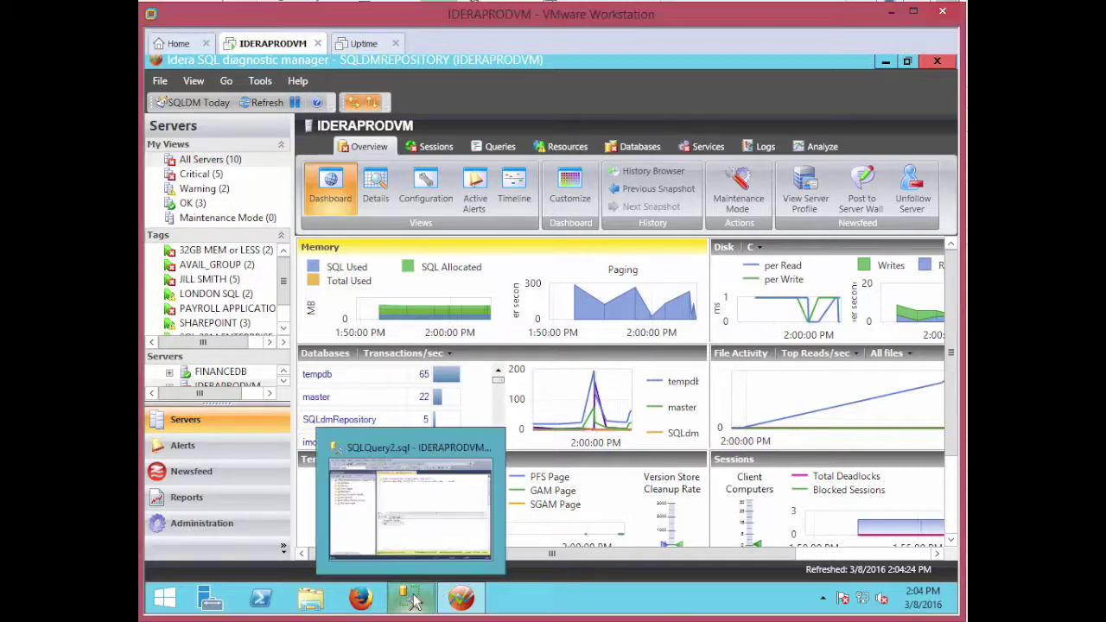
pyautogui.click(420, 517)
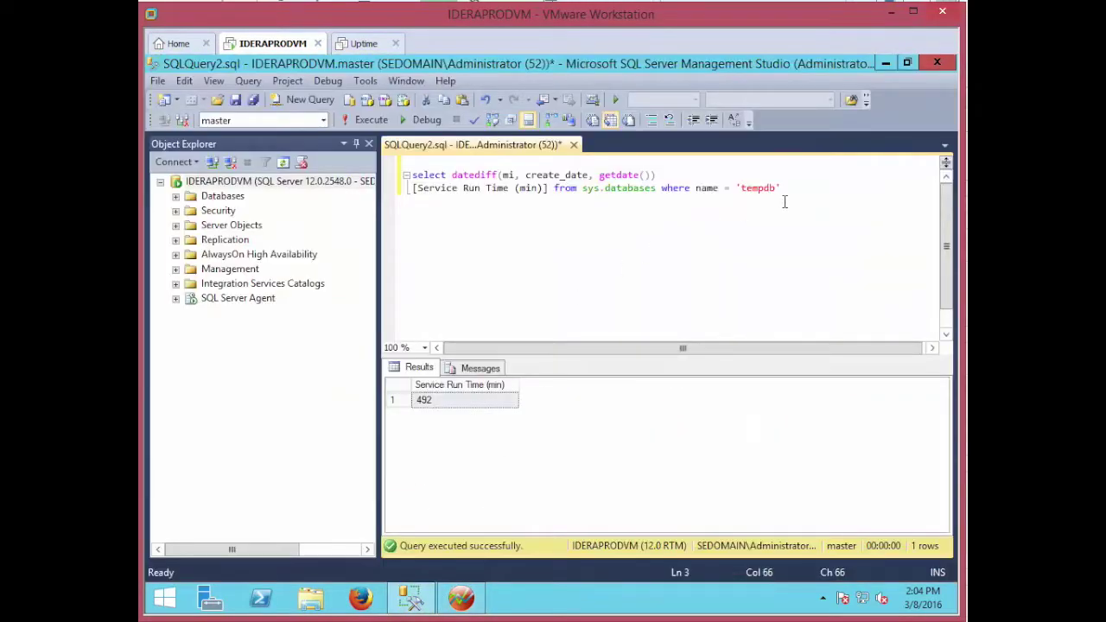
pyautogui.moveTo(799, 190); pyautogui.dragTo(412, 173)
pyautogui.click(492, 226)
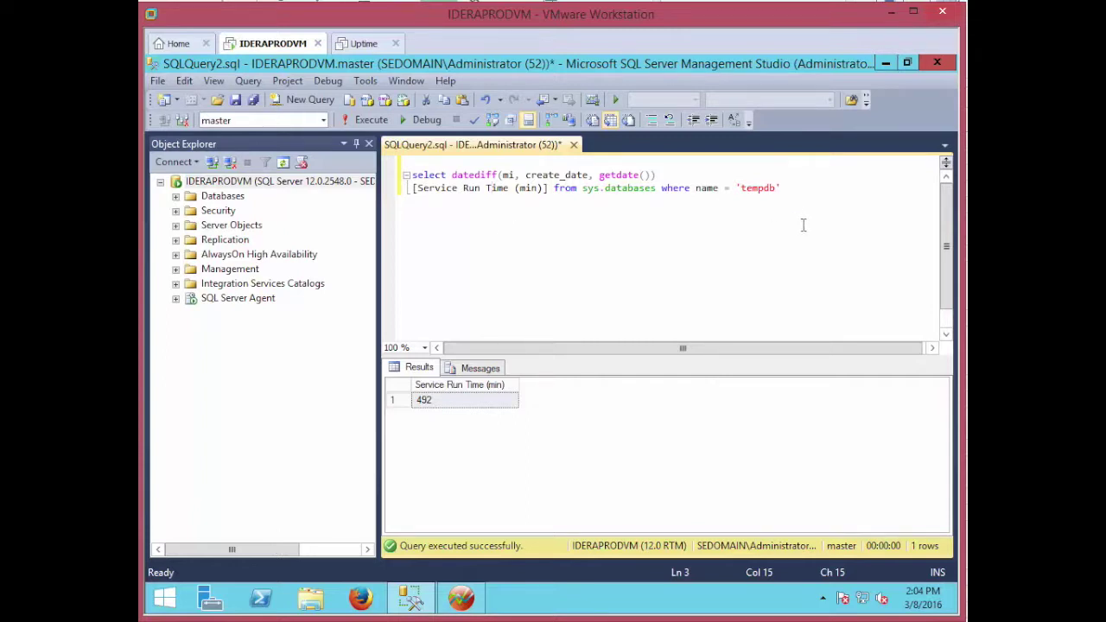
pyautogui.click(375, 122)
# Step: Switch to Idera SQL diagnostic manager and open the Custom Counters administration
pyautogui.moveTo(478, 606)
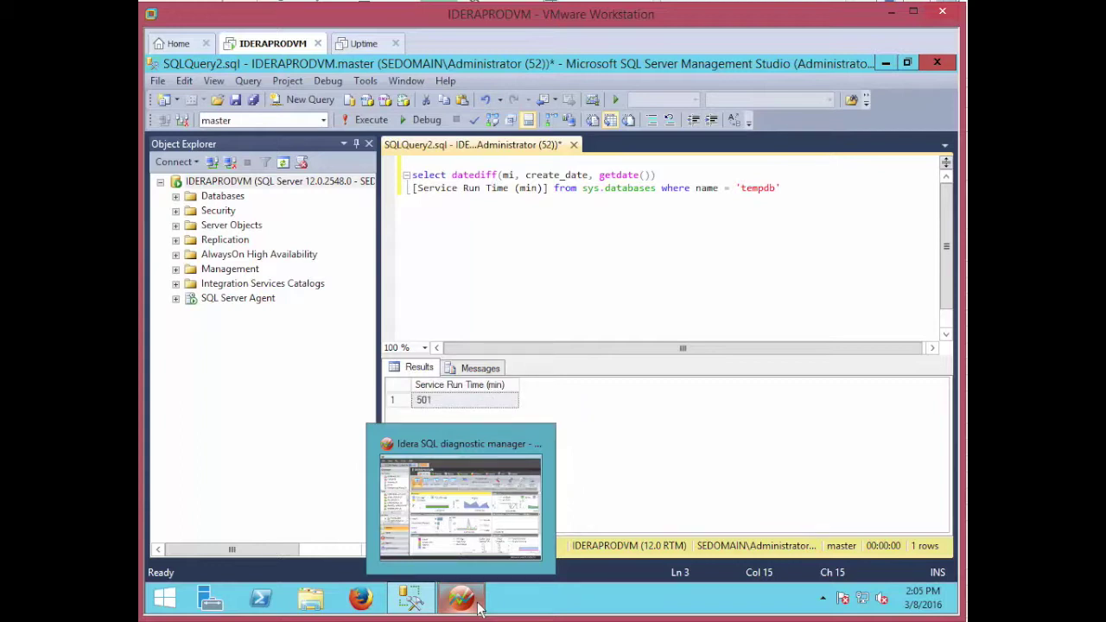
pyautogui.click(480, 609)
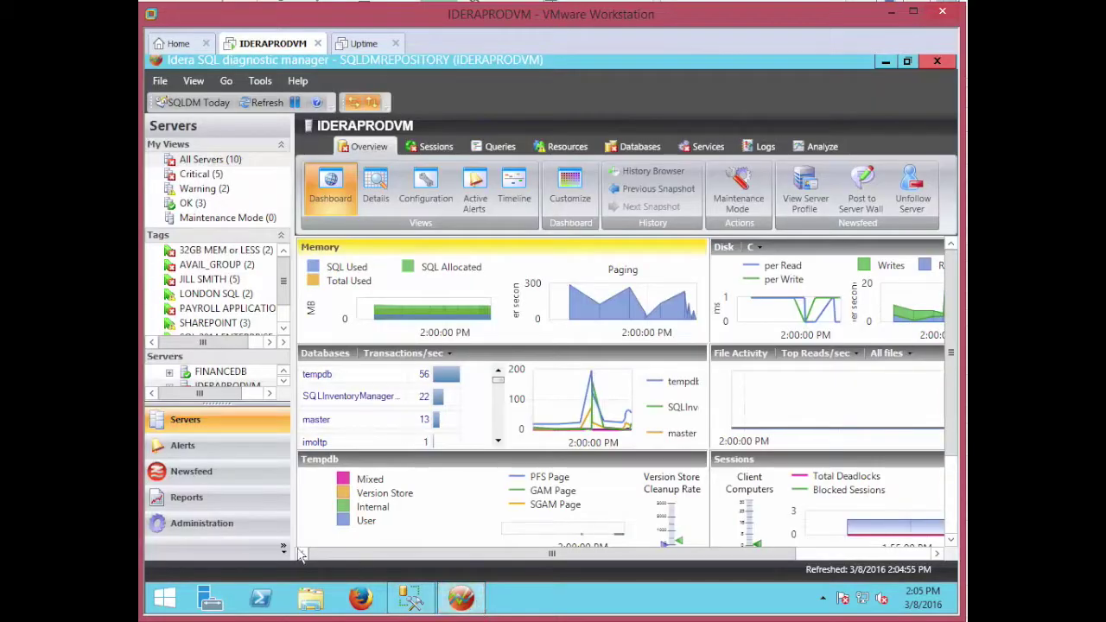
pyautogui.click(196, 531)
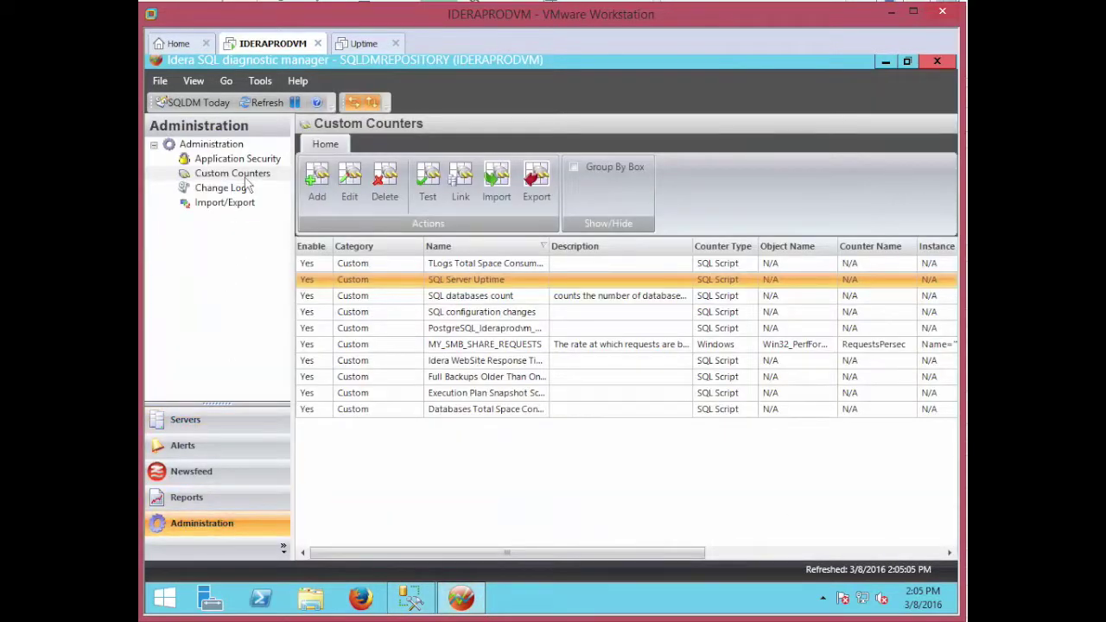
# Step: Begin a new custom counter of type Custom SQL Script and copy the uptime query from SQL Server Management Studio
pyautogui.click(316, 185)
pyautogui.click(381, 304)
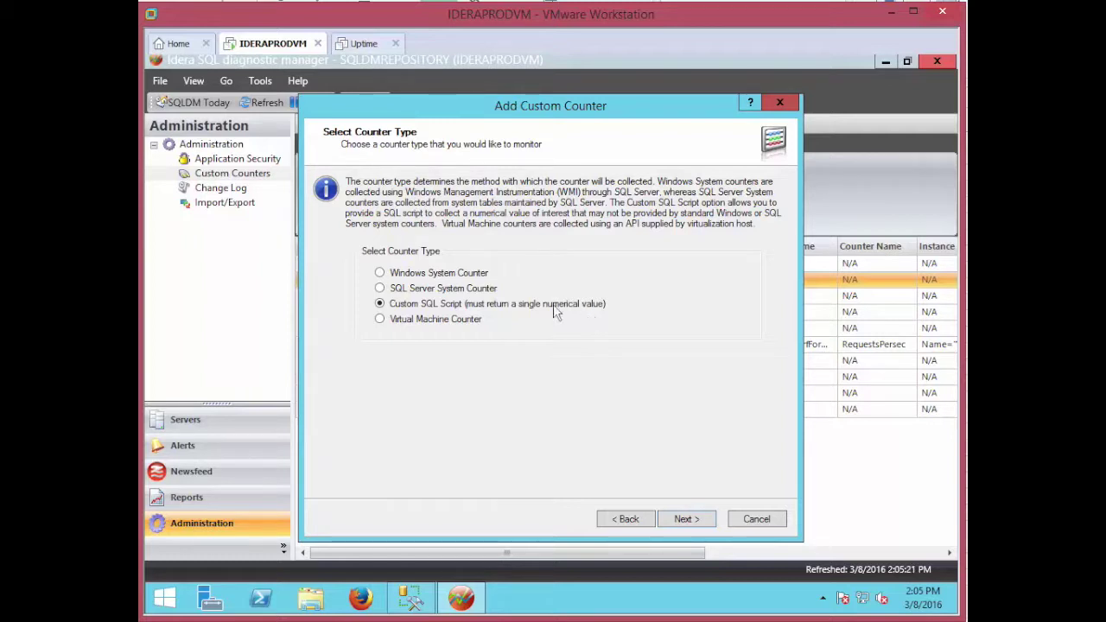
pyautogui.click(409, 598)
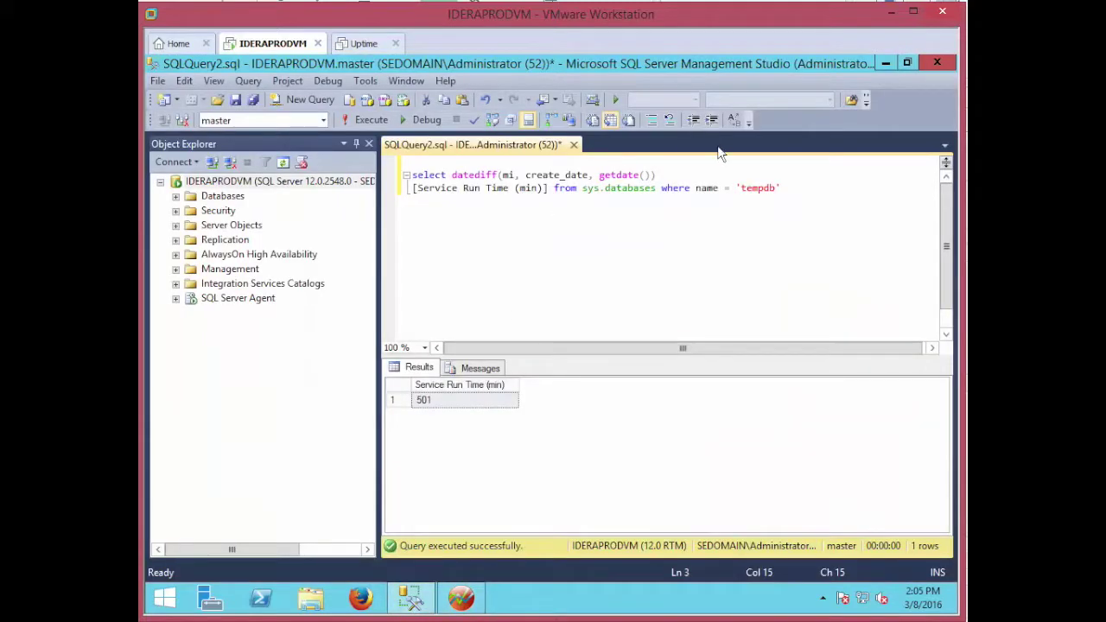
pyautogui.click(788, 188)
pyautogui.moveTo(788, 189); pyautogui.dragTo(412, 174)
pyautogui.hotkey('ctrl', 'c')
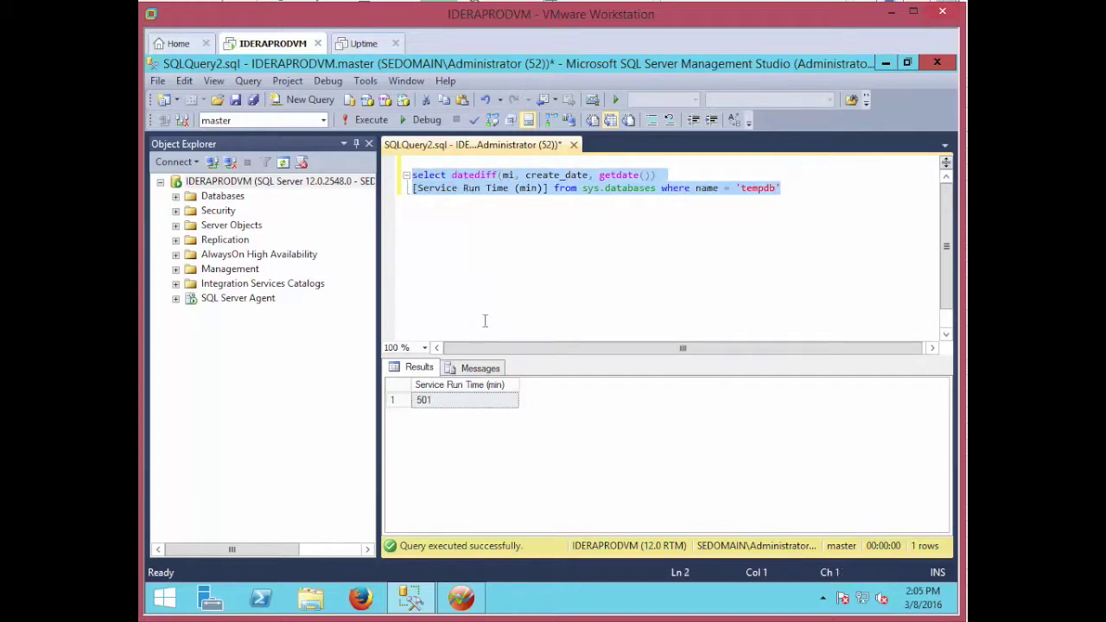
# Step: Paste the copied uptime query as the SQL script in SQL diagnostic manager's new counter, and cancel the wizard
pyautogui.click(461, 598)
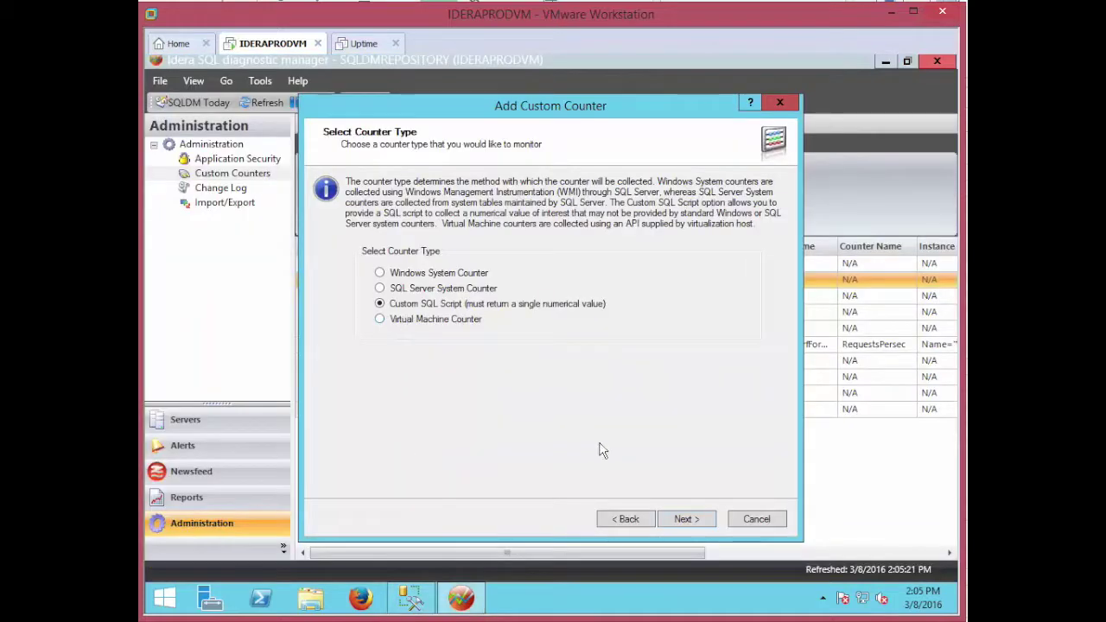
pyautogui.click(688, 520)
pyautogui.rightClick(415, 299)
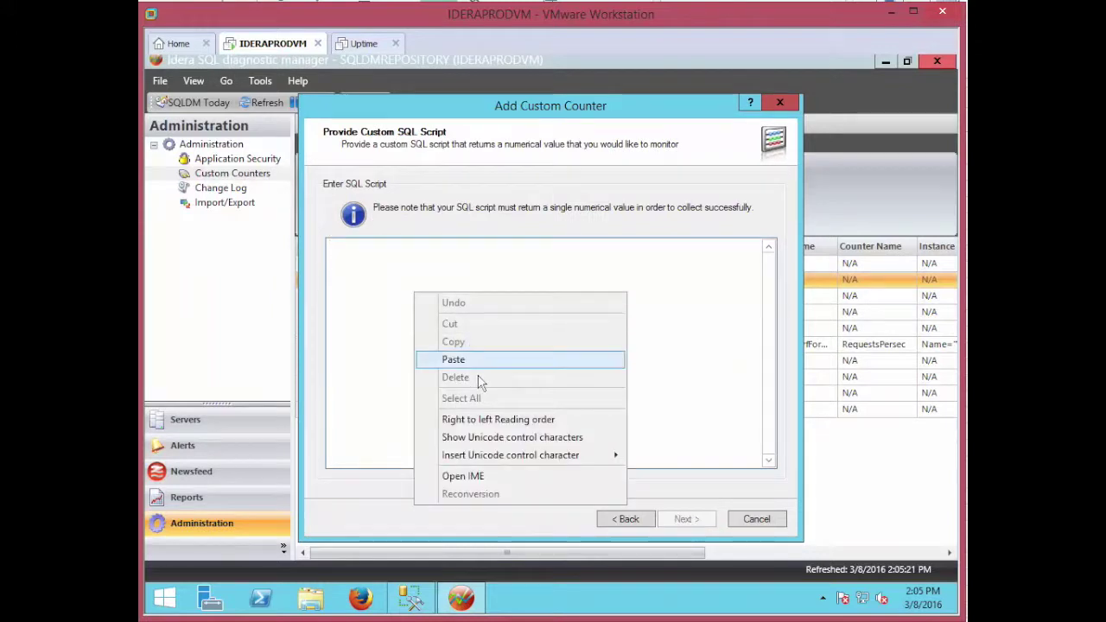
pyautogui.click(455, 360)
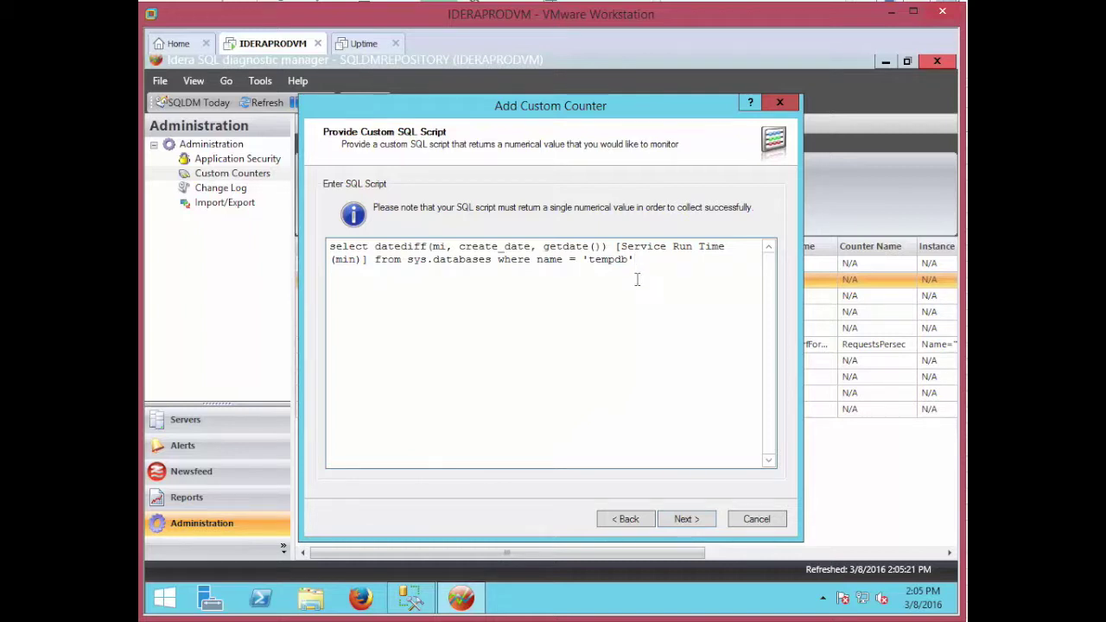
pyautogui.click(753, 520)
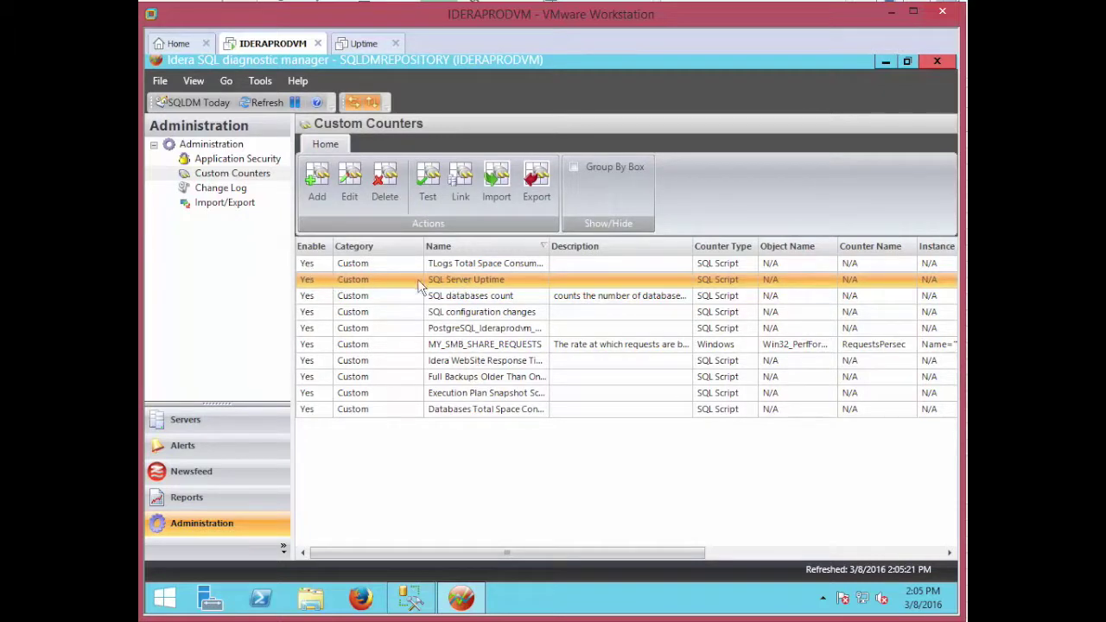
# Step: Open the existing SQL Server Uptime counter and examine its SQL script, calculation type and available scale factors
pyautogui.doubleClick(472, 281)
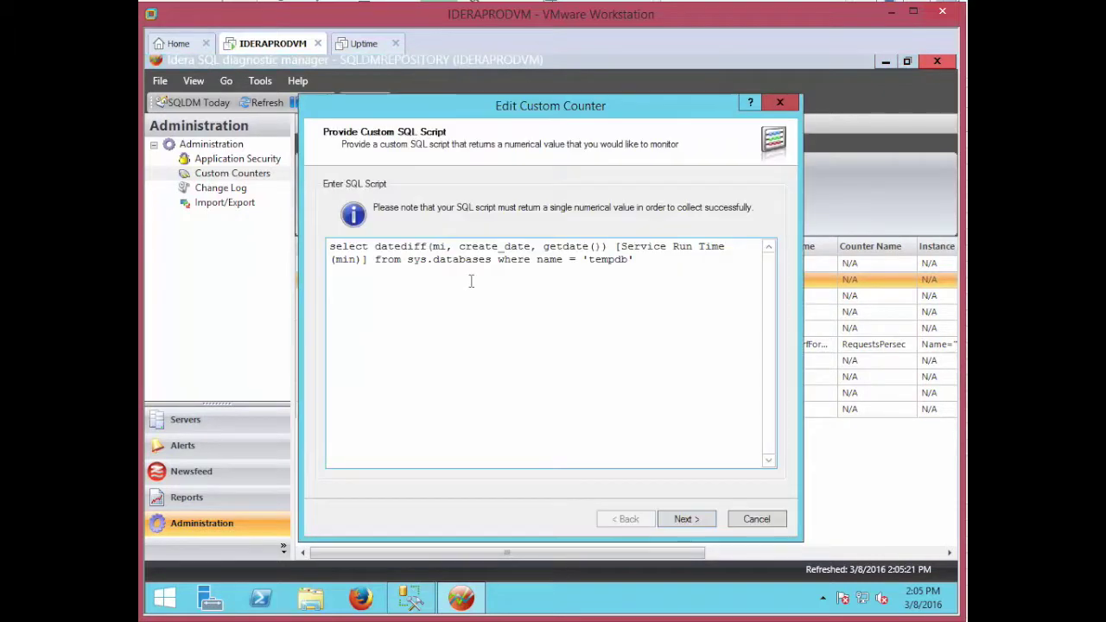
pyautogui.click(685, 519)
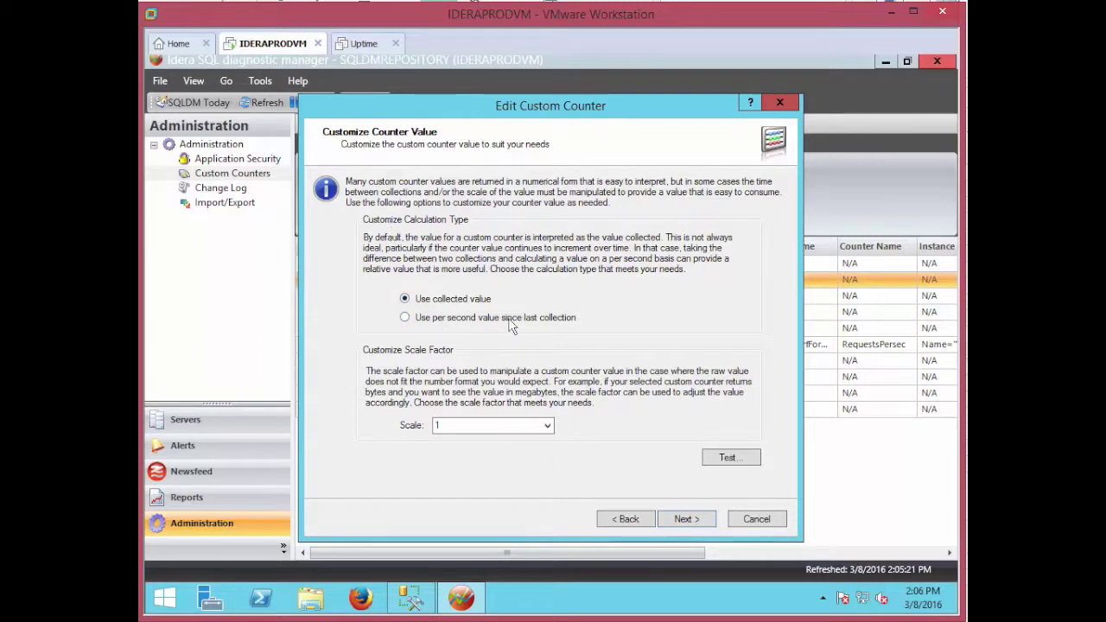
pyautogui.click(547, 425)
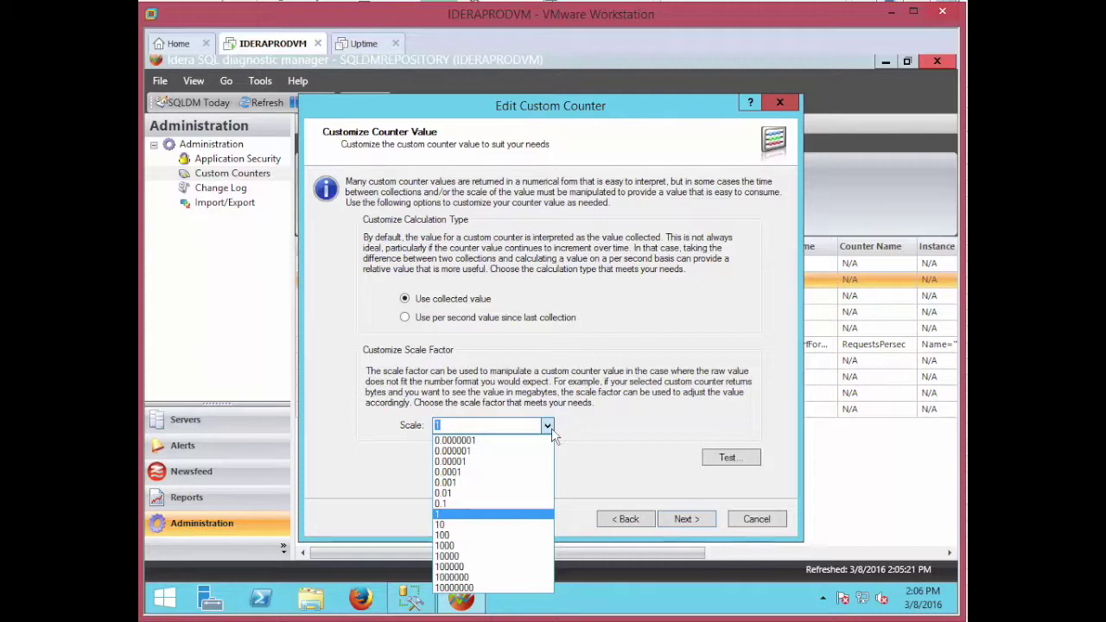
pyautogui.click(608, 460)
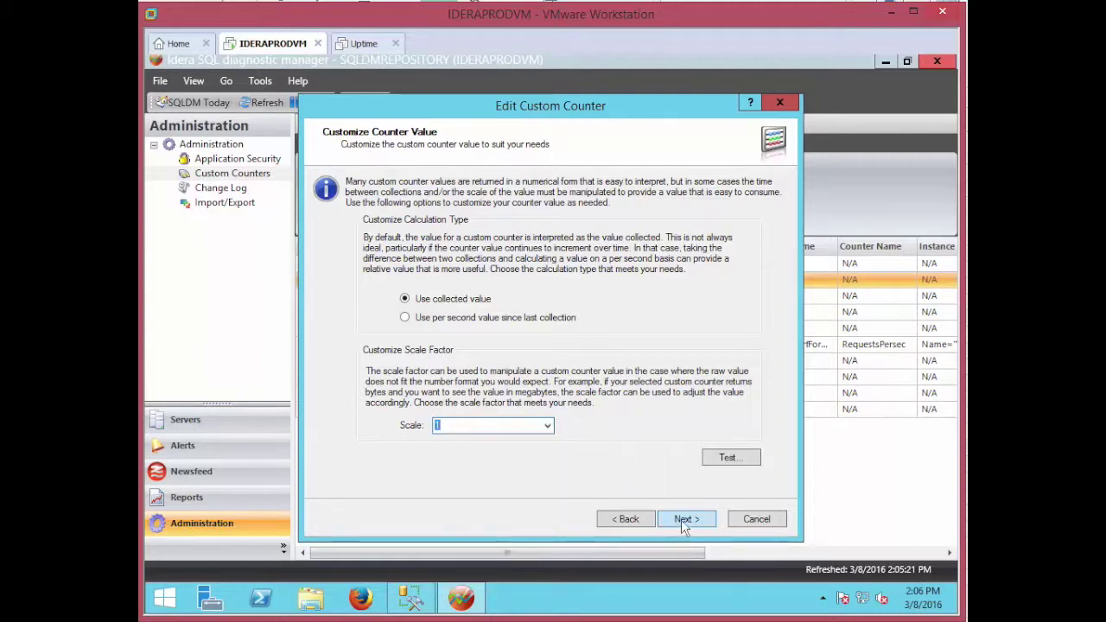
# Step: Test the SQL Server Uptime counter against the IDERAPRODVM instance
pyautogui.click(743, 457)
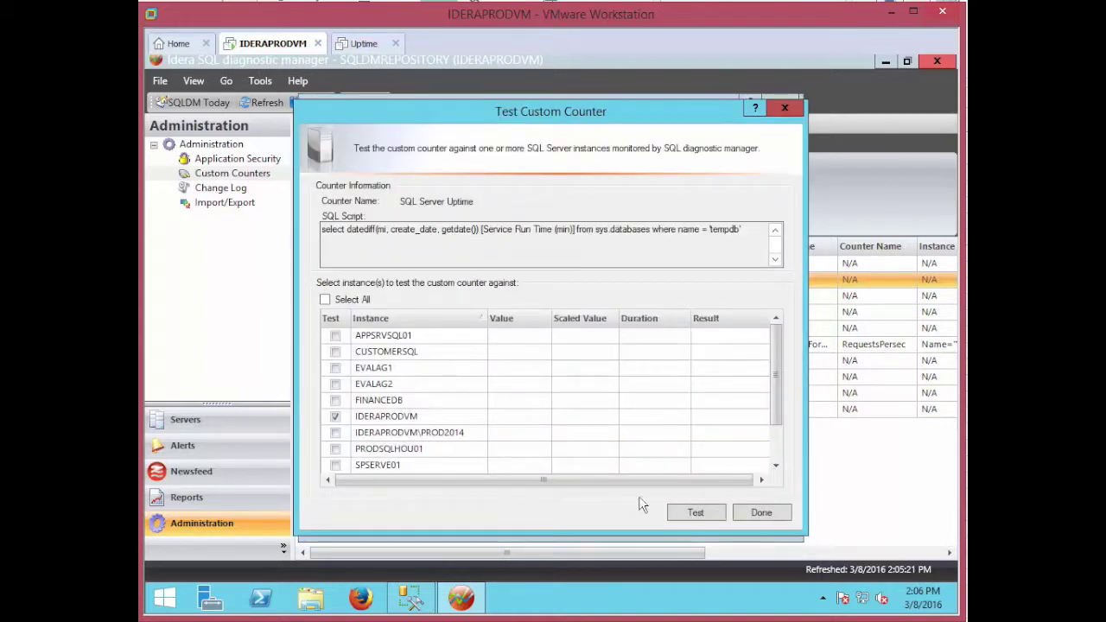
pyautogui.click(695, 513)
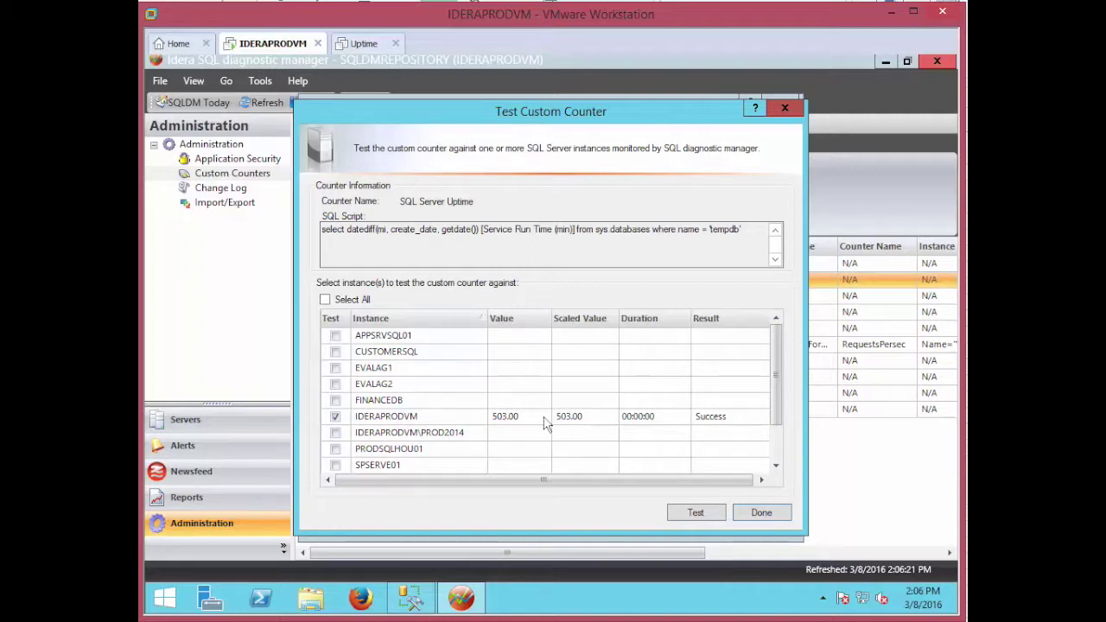
pyautogui.click(760, 512)
# Step: Review the SQL Server Uptime counter's definition, alert evaluation and thresholds, and cancel the wizard without saving
pyautogui.click(698, 520)
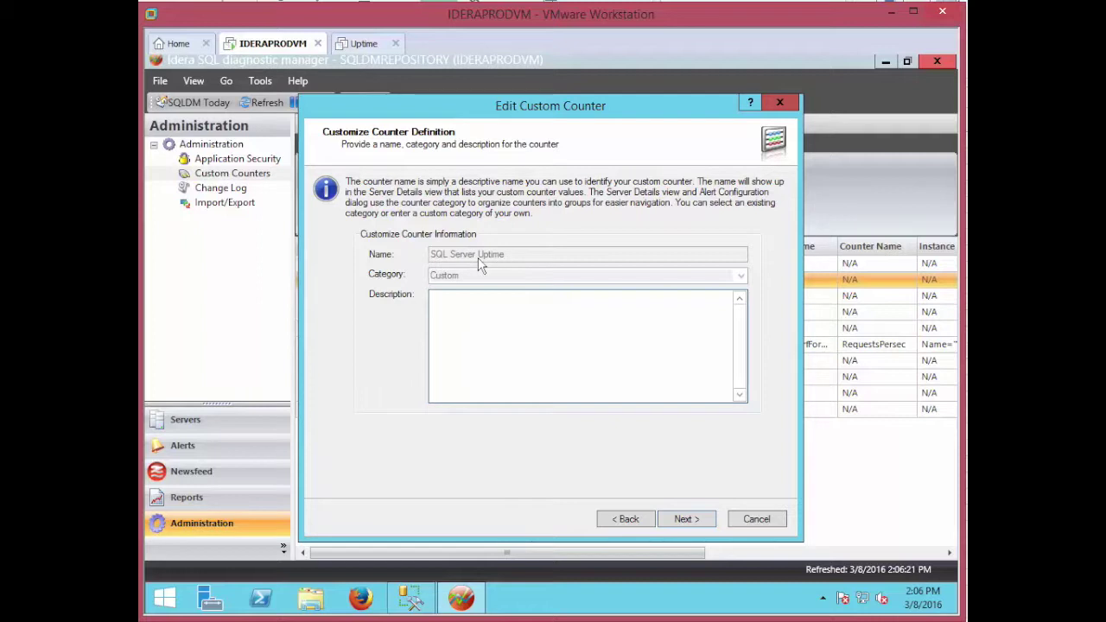
pyautogui.click(688, 522)
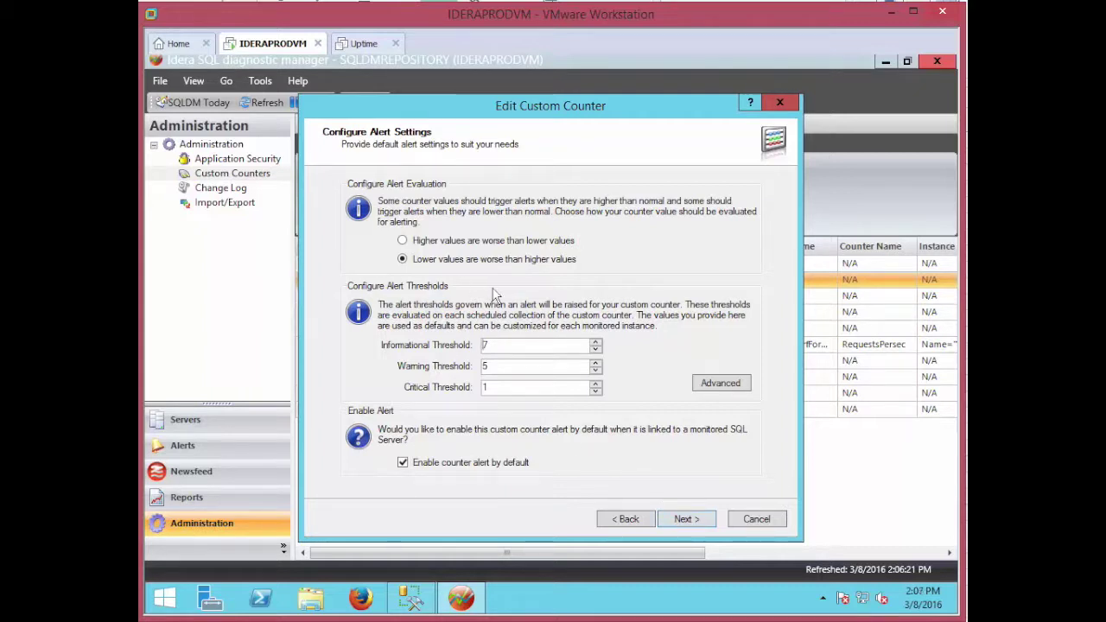
pyautogui.click(513, 388)
pyautogui.click(692, 524)
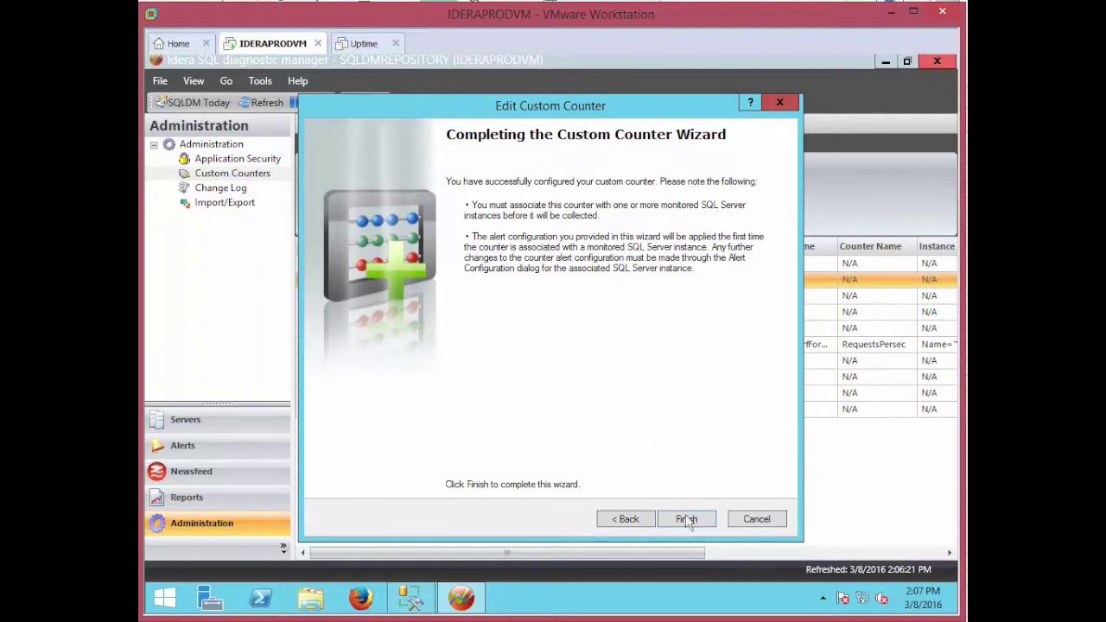
pyautogui.click(758, 521)
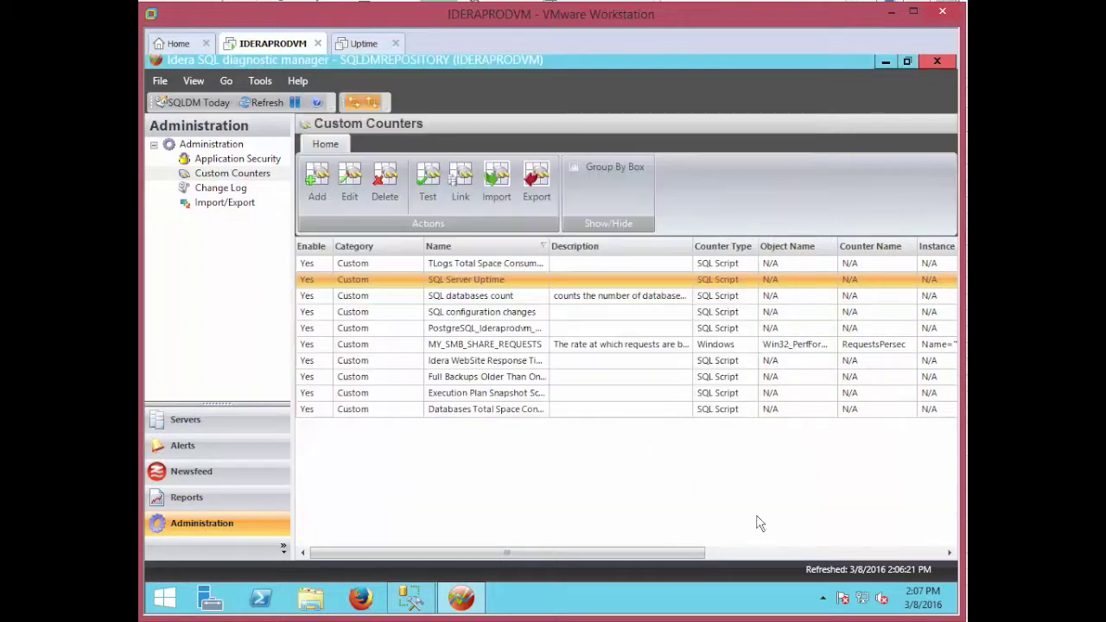
pyautogui.rightClick(486, 283)
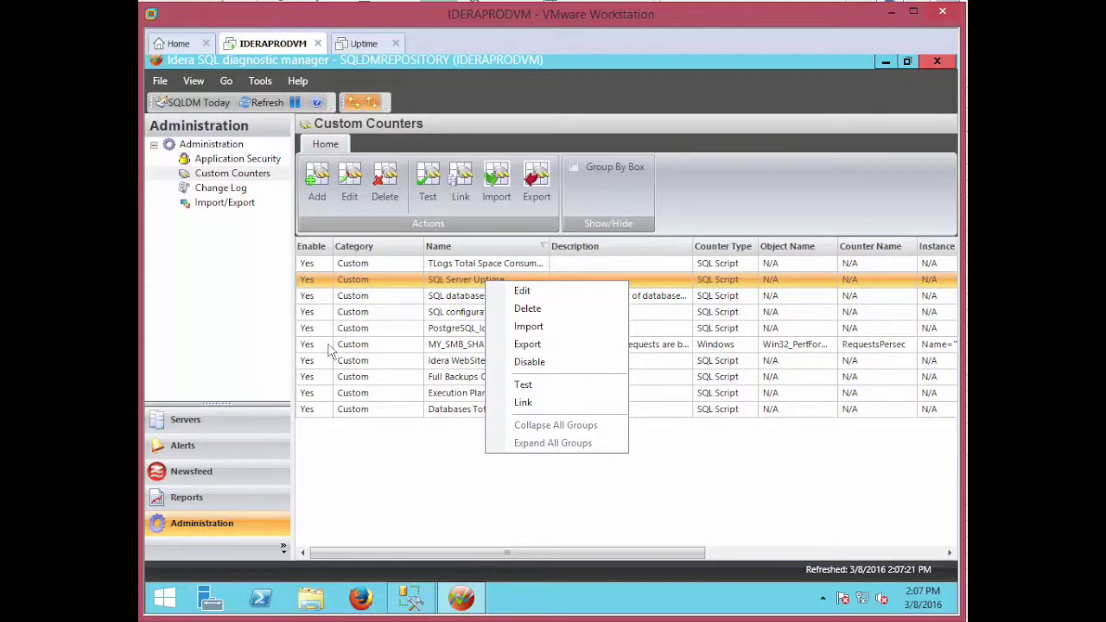
# Step: Customize the IDERAPRODVM server dashboard by replacing the Memory panel with the Custom Counters panel
pyautogui.click(187, 423)
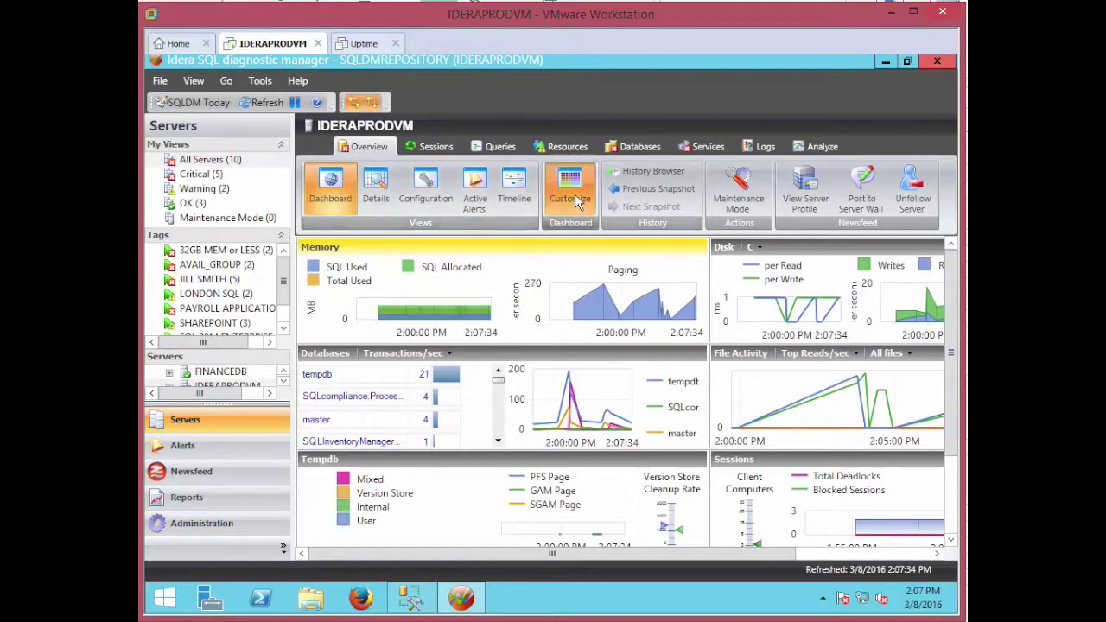
pyautogui.click(573, 198)
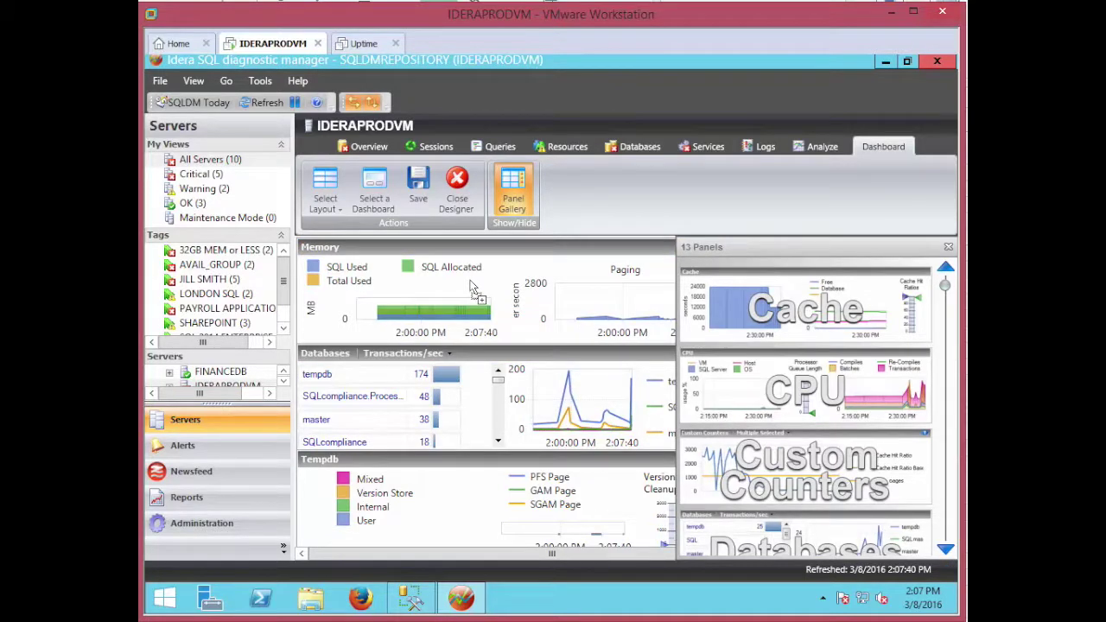
pyautogui.moveTo(470, 287); pyautogui.dragTo(471, 287)
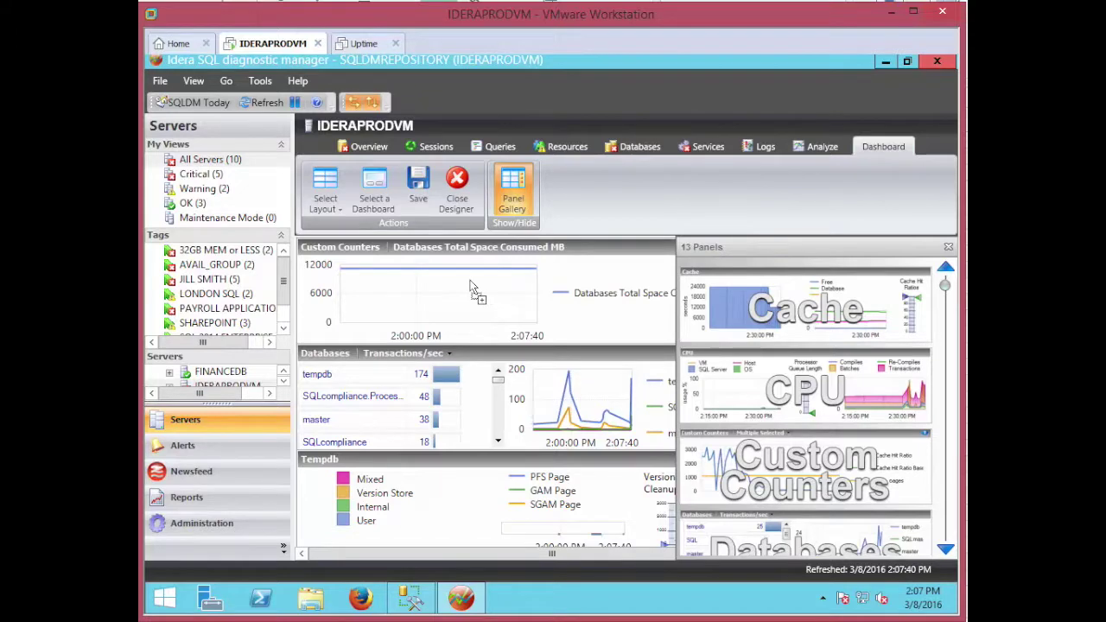
# Step: Set the Custom Counters panel to show SQL Server Uptime instead of Databases Total Space Consumed MB
pyautogui.click(417, 251)
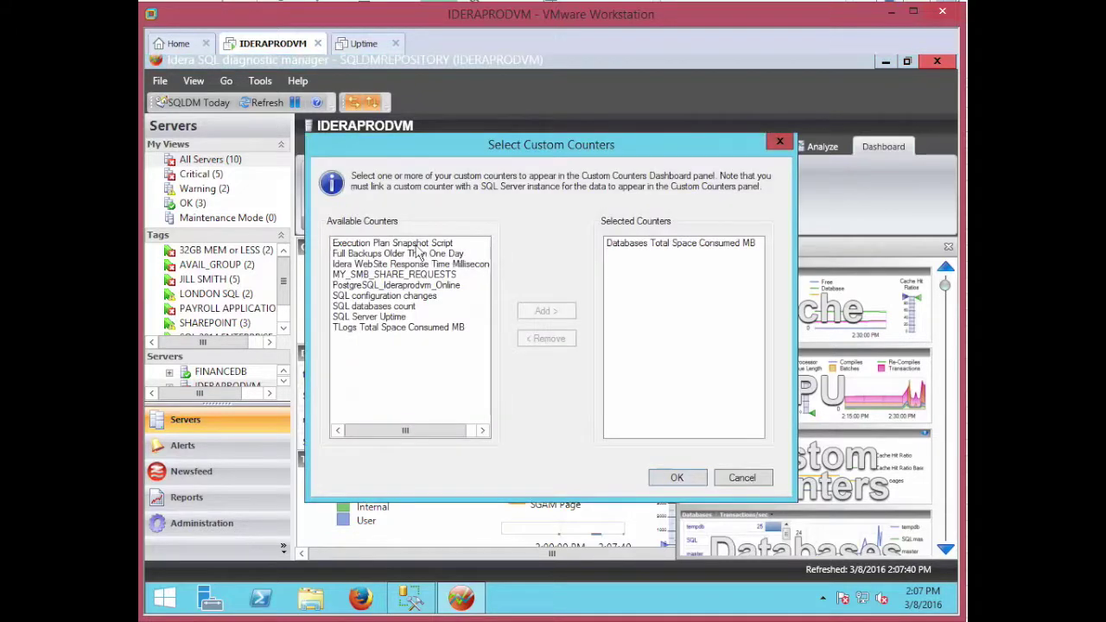
pyautogui.click(663, 248)
pyautogui.click(546, 339)
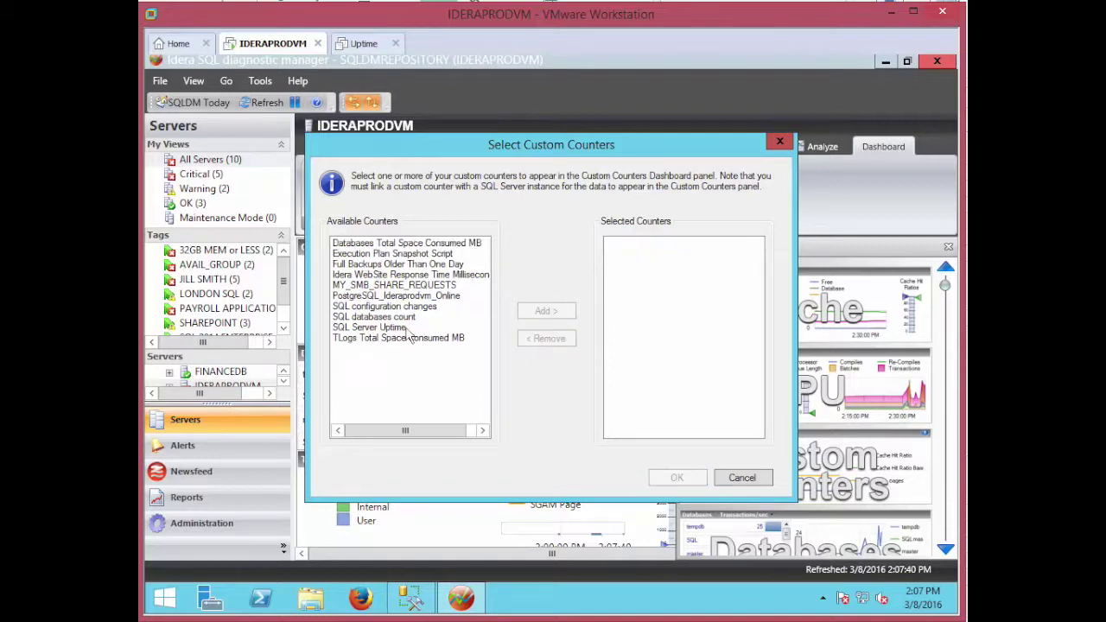
pyautogui.click(363, 328)
pyautogui.click(546, 311)
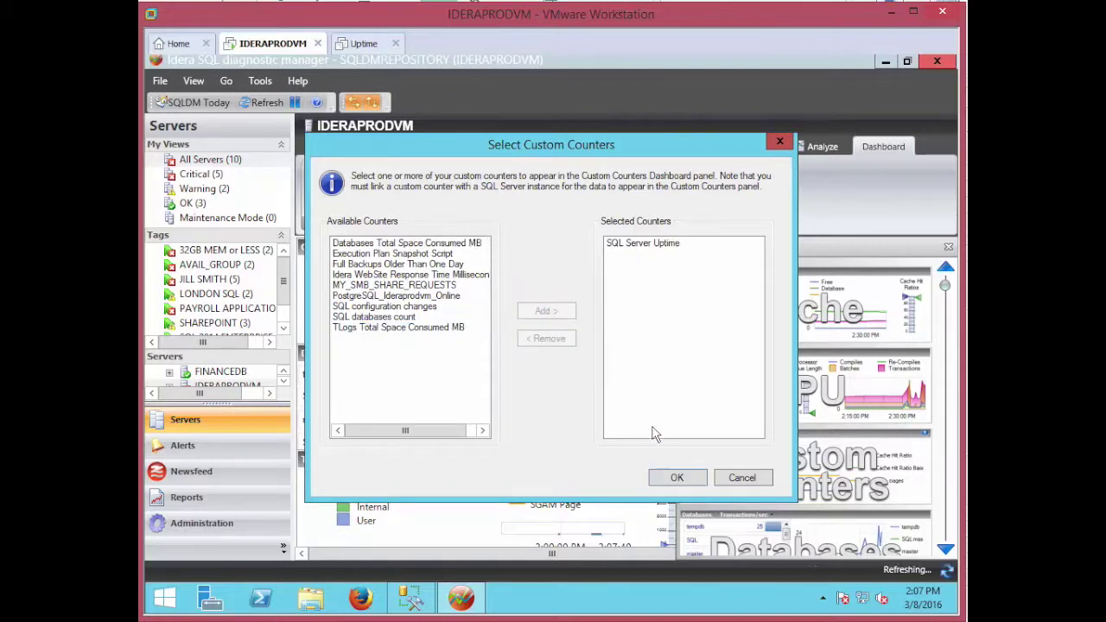
pyautogui.click(687, 481)
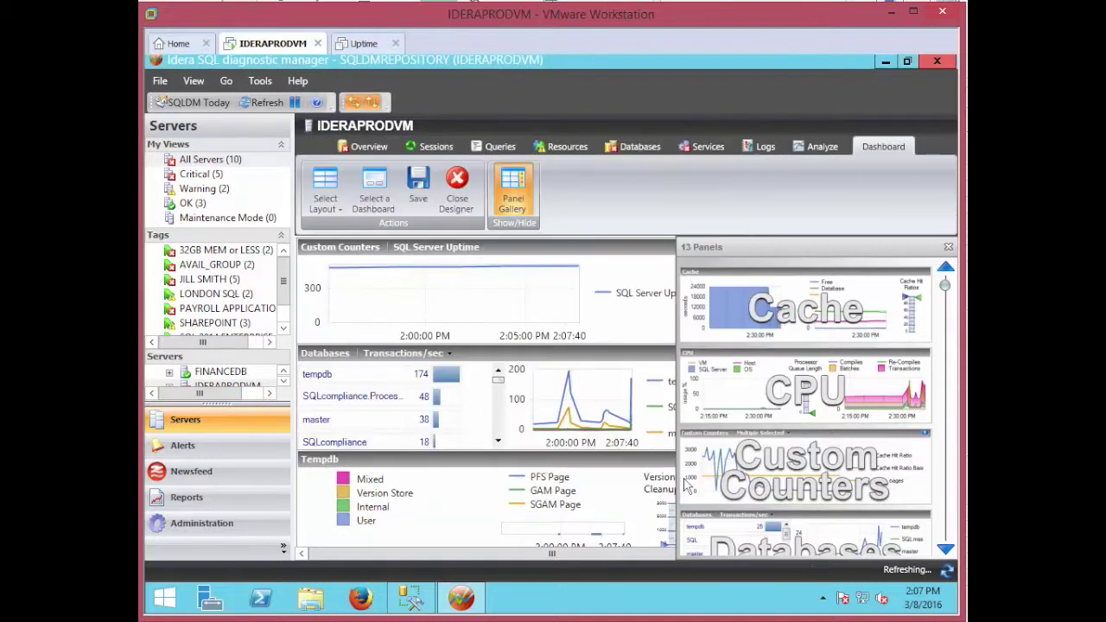
# Step: Close the dashboard designer, declining to save the design changes, and examine the SQL Server Uptime chart
pyautogui.click(458, 197)
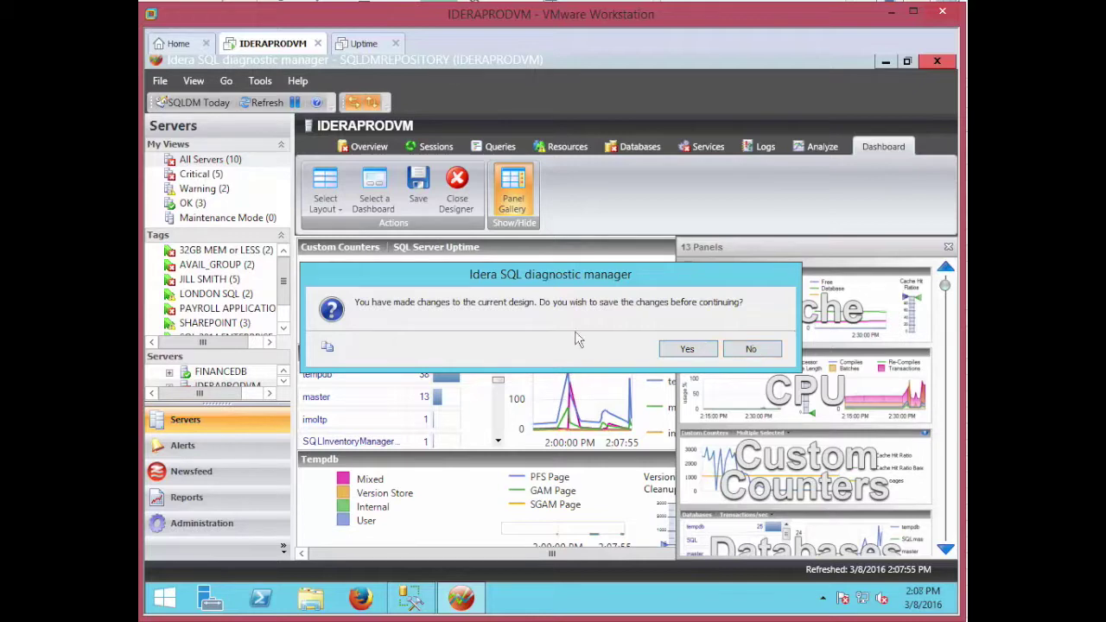
pyautogui.click(755, 353)
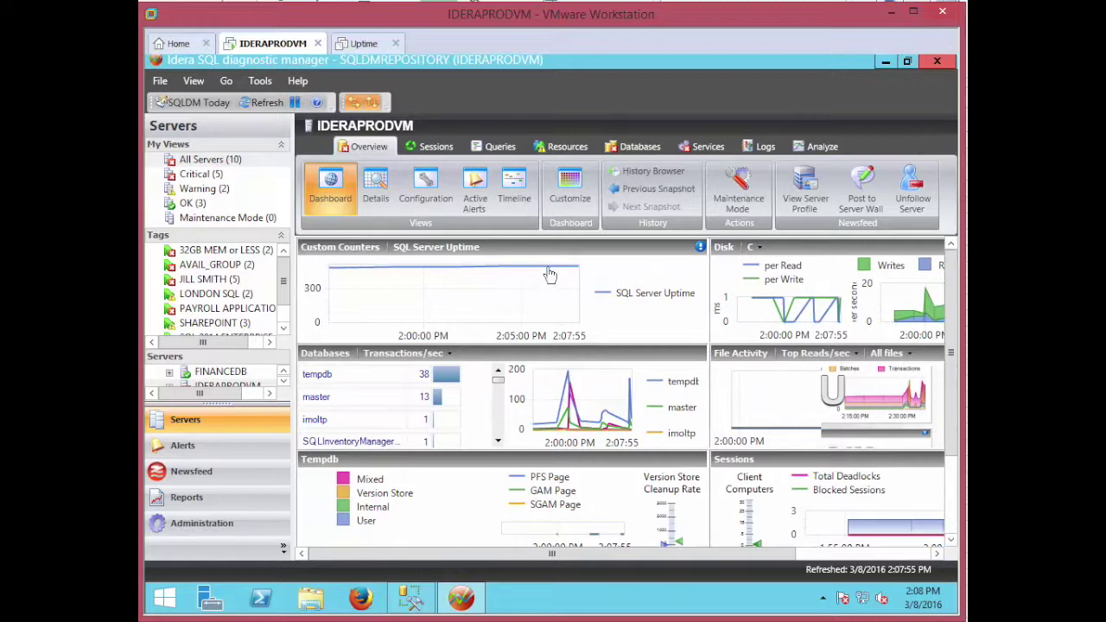
pyautogui.moveTo(551, 274)
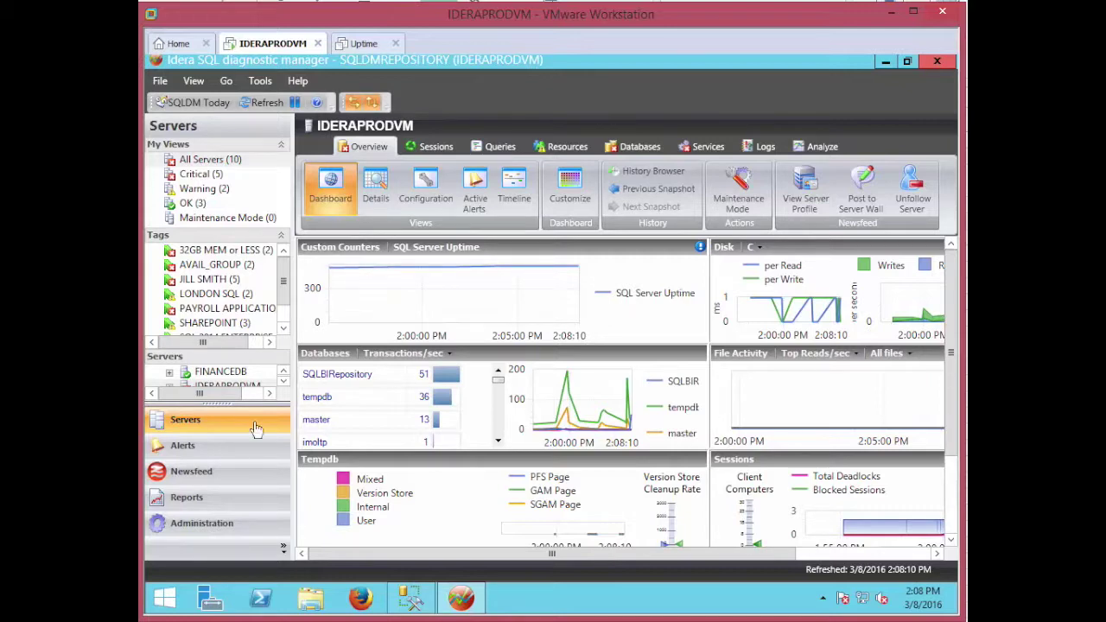
# Step: Open the custom Uptime report to examine SQL Server uptime over the date range
pyautogui.click(180, 500)
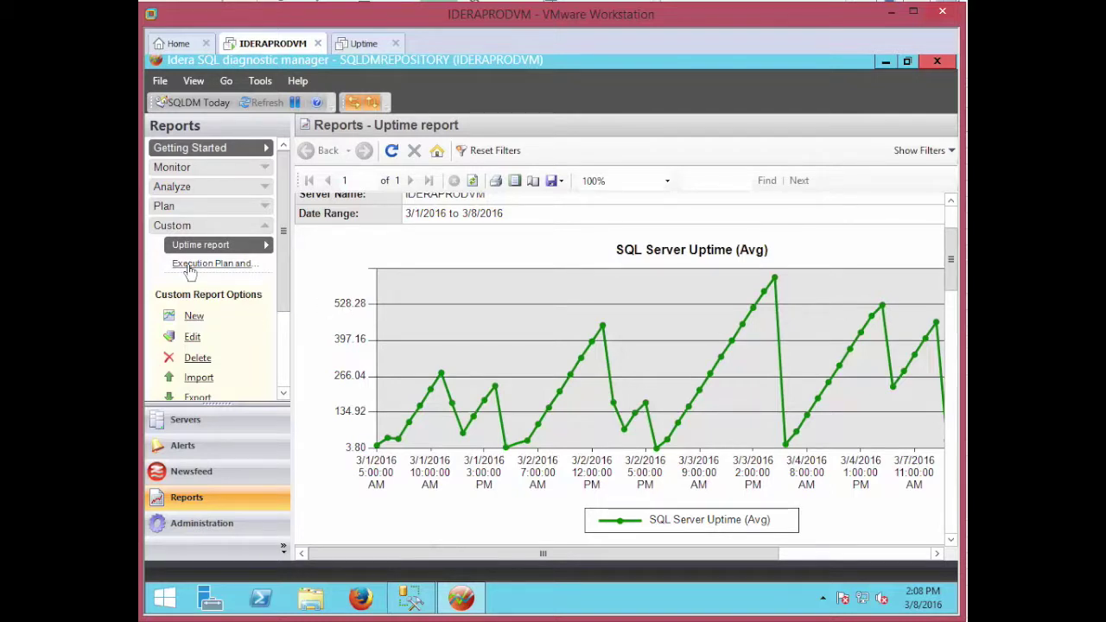
# Step: Open the Uptime report for editing and filter its available counters to show only Custom Counters
pyautogui.click(193, 339)
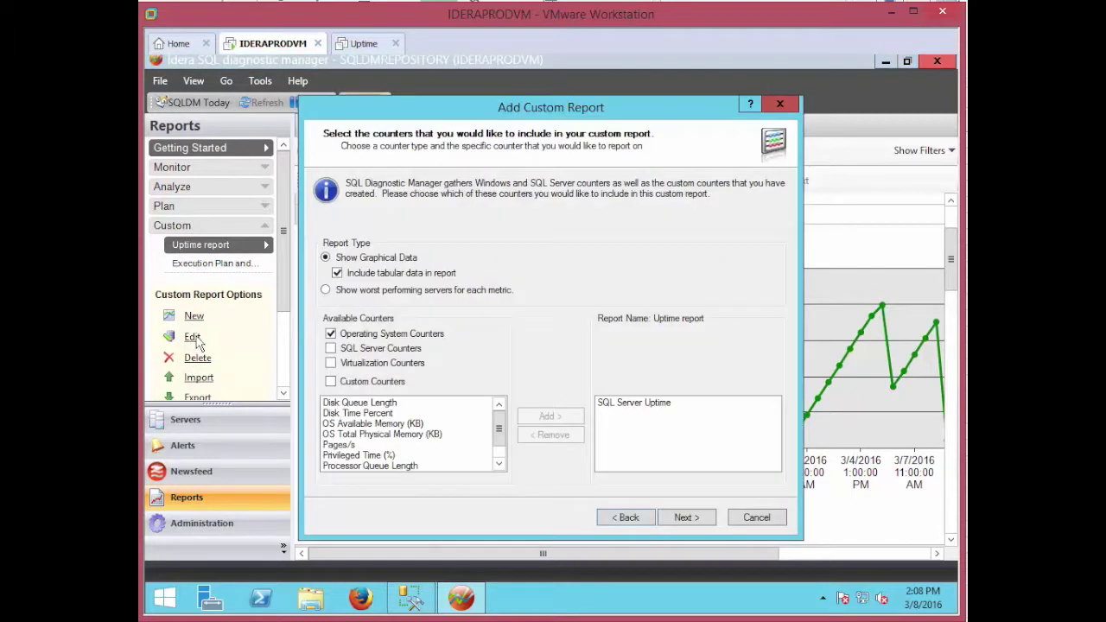
pyautogui.click(331, 334)
pyautogui.click(331, 348)
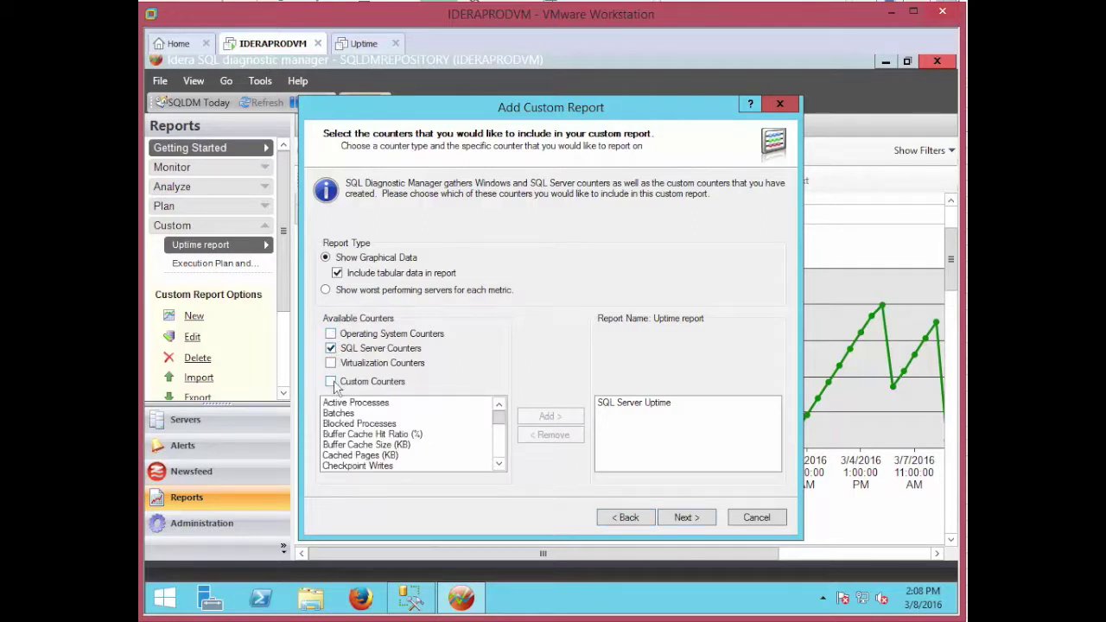
pyautogui.click(332, 383)
pyautogui.click(331, 334)
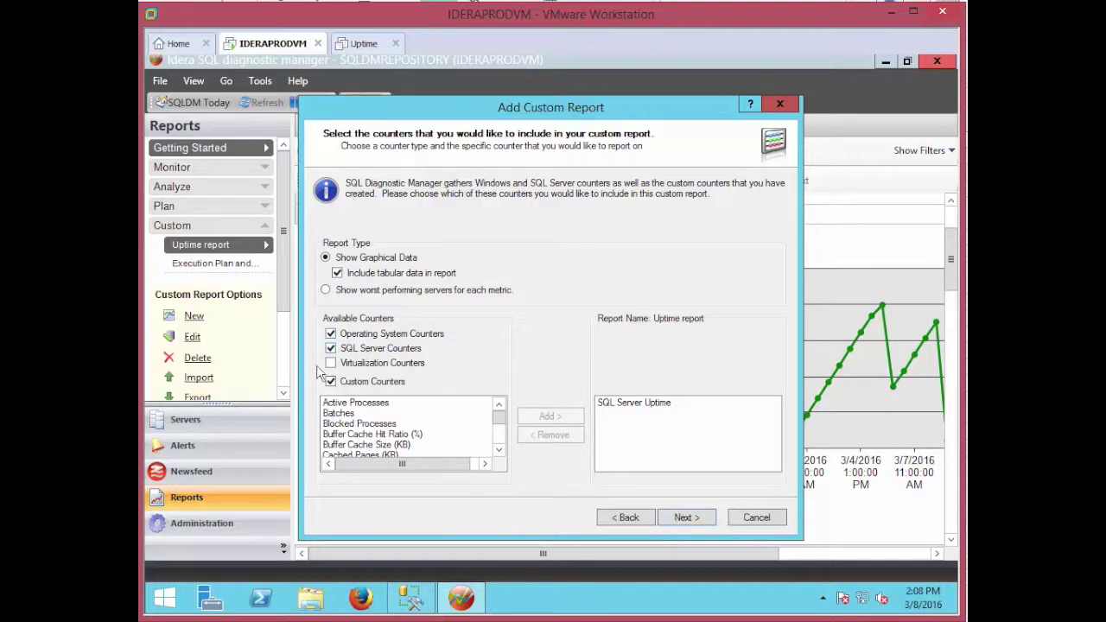
pyautogui.click(332, 363)
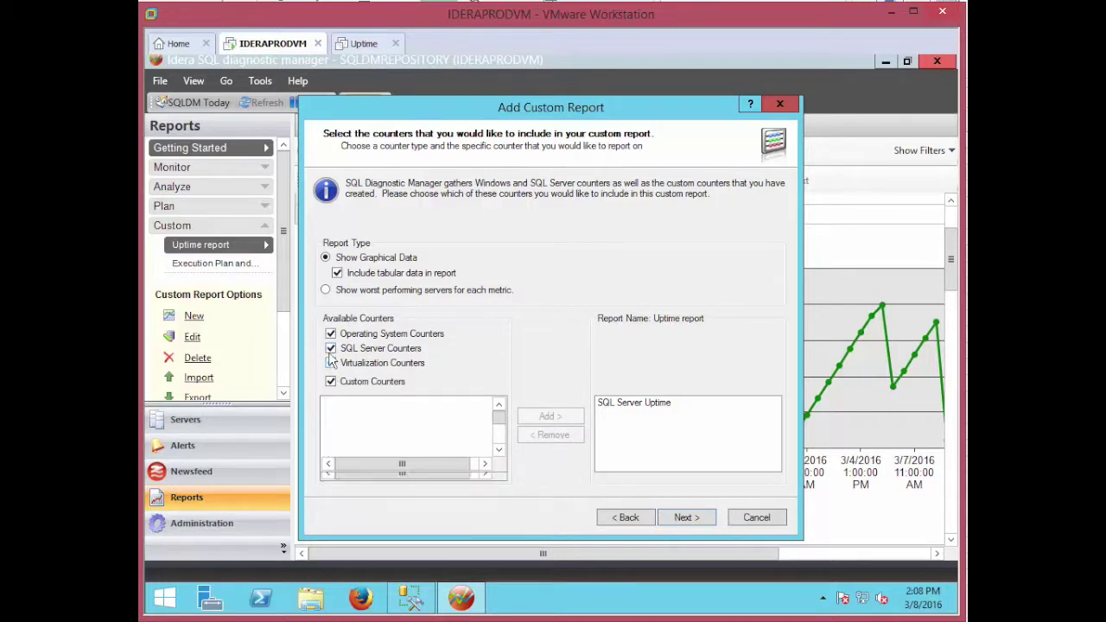
pyautogui.click(331, 349)
pyautogui.click(331, 334)
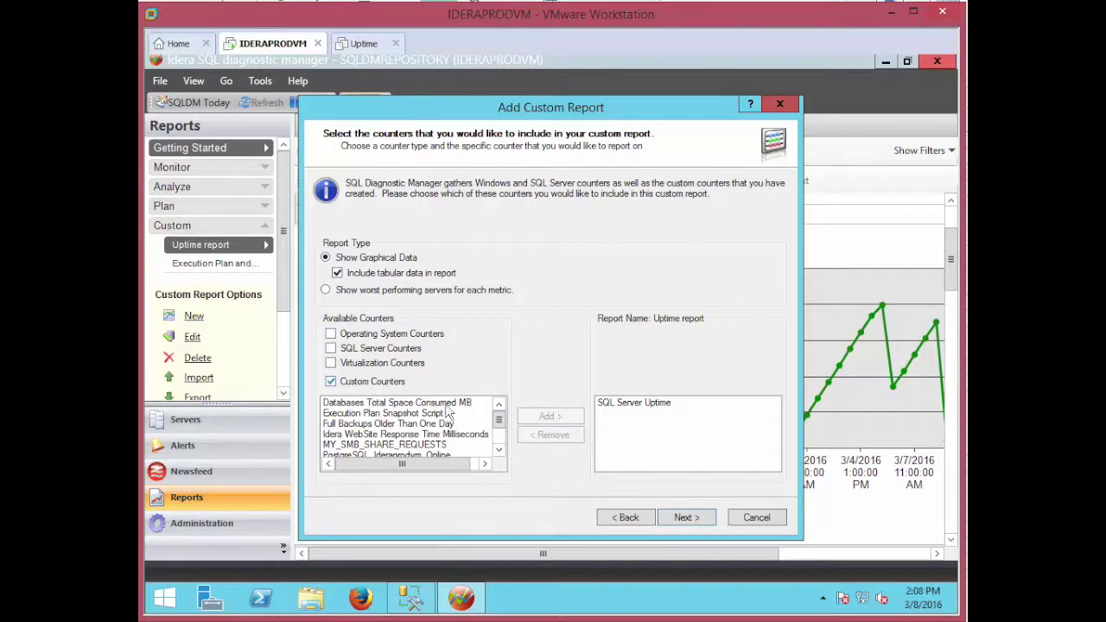
# Step: Complete the custom report wizard with SQL Server Uptime as the report's counter
pyautogui.click(614, 403)
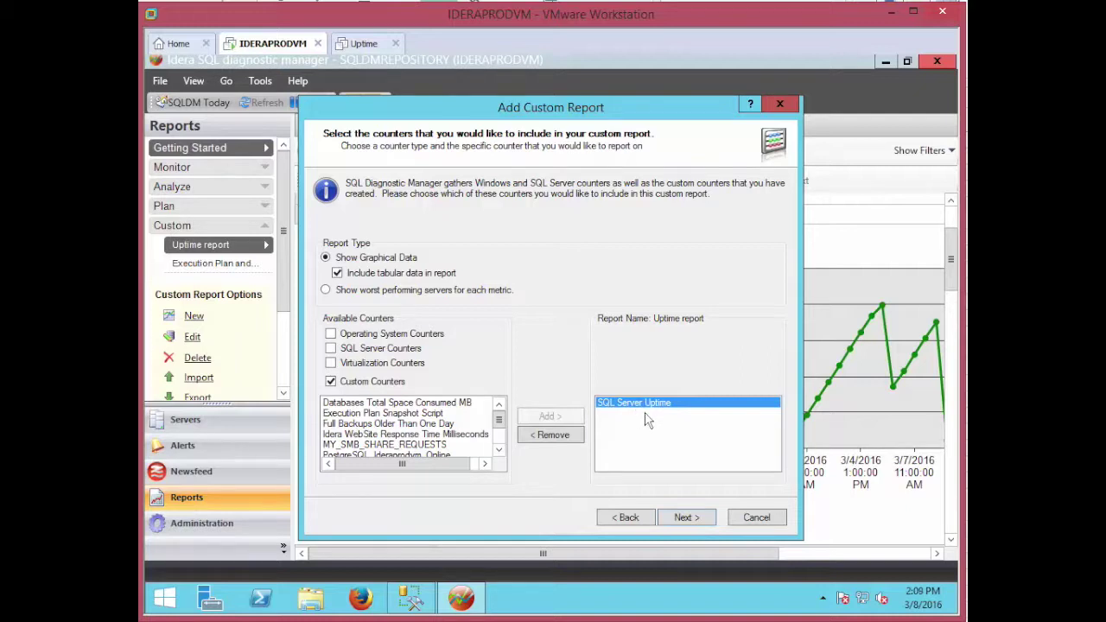
pyautogui.click(690, 518)
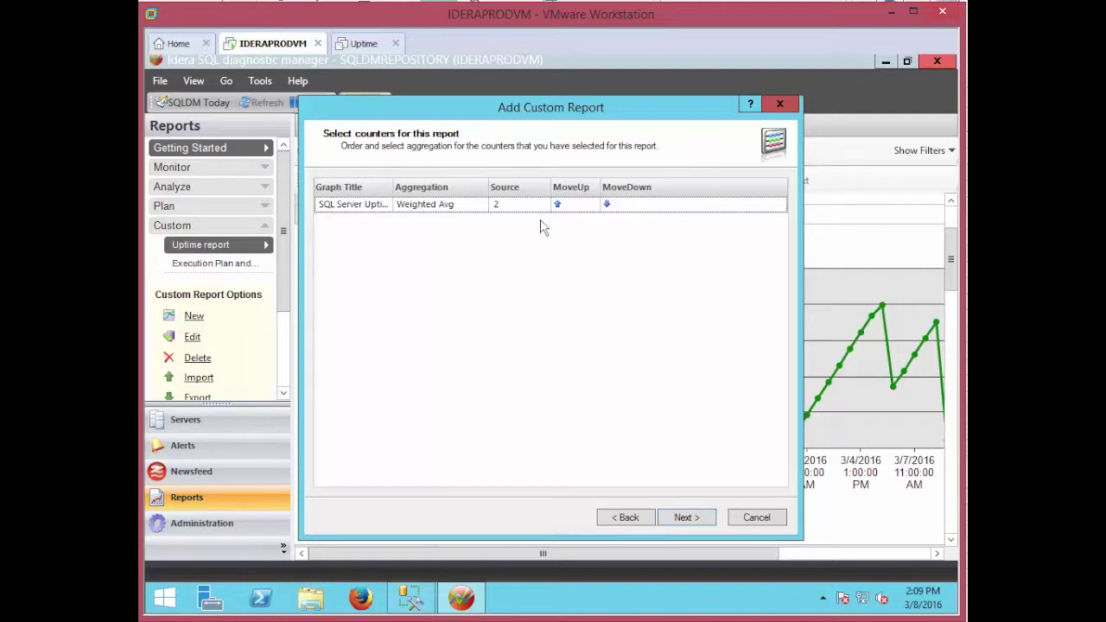
pyautogui.click(690, 520)
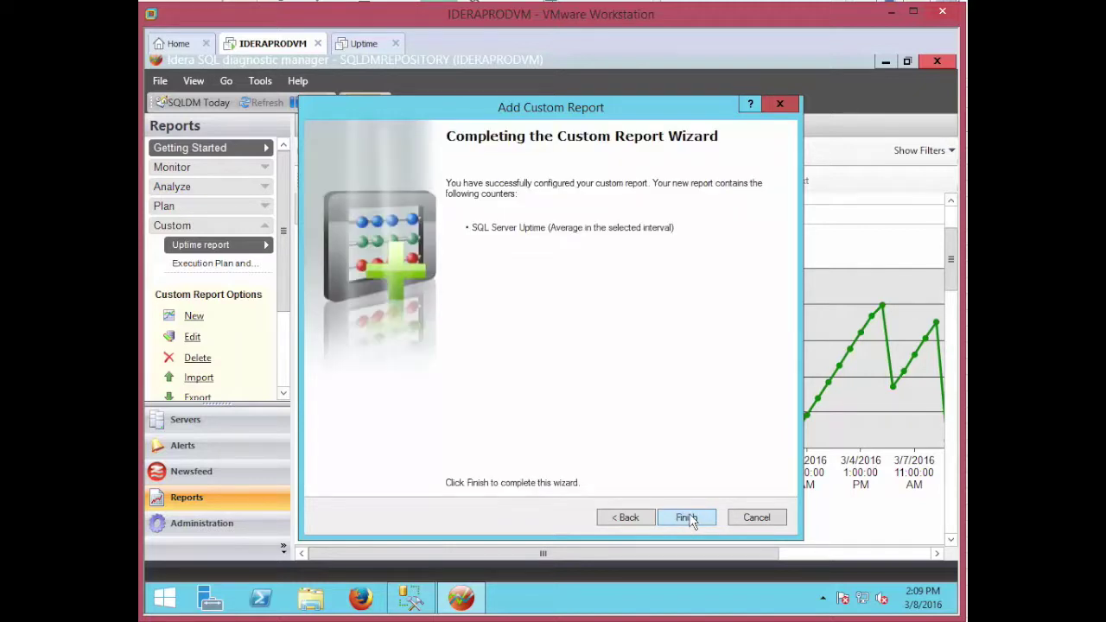
pyautogui.click(688, 518)
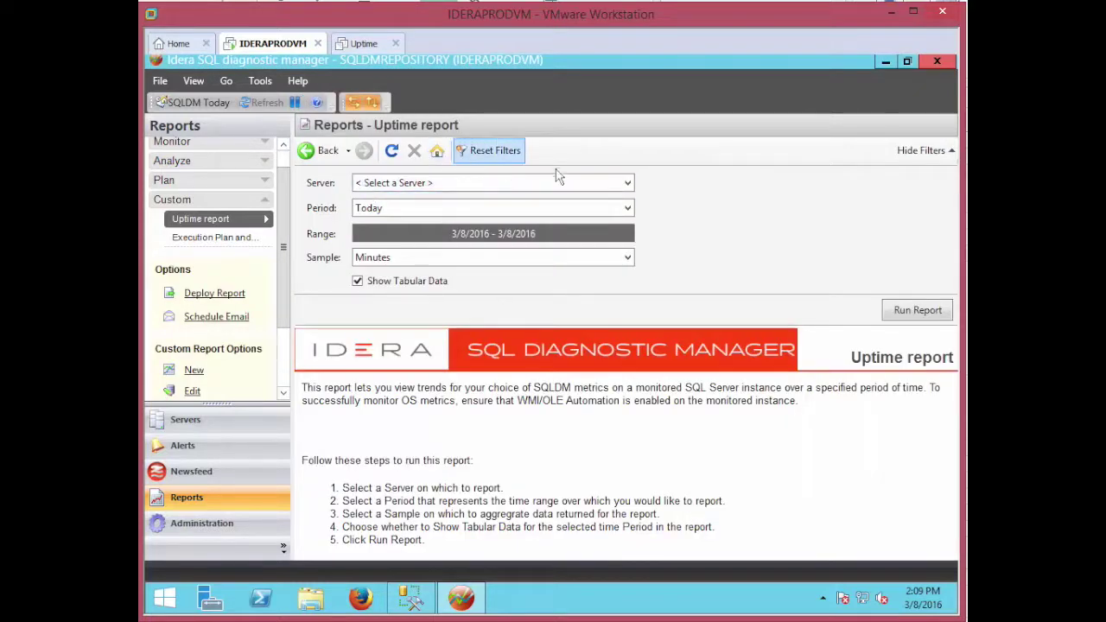
# Step: Run the Uptime report for server IDERAPRODVM over the Last 7 Days, sampled in Hours
pyautogui.click(625, 182)
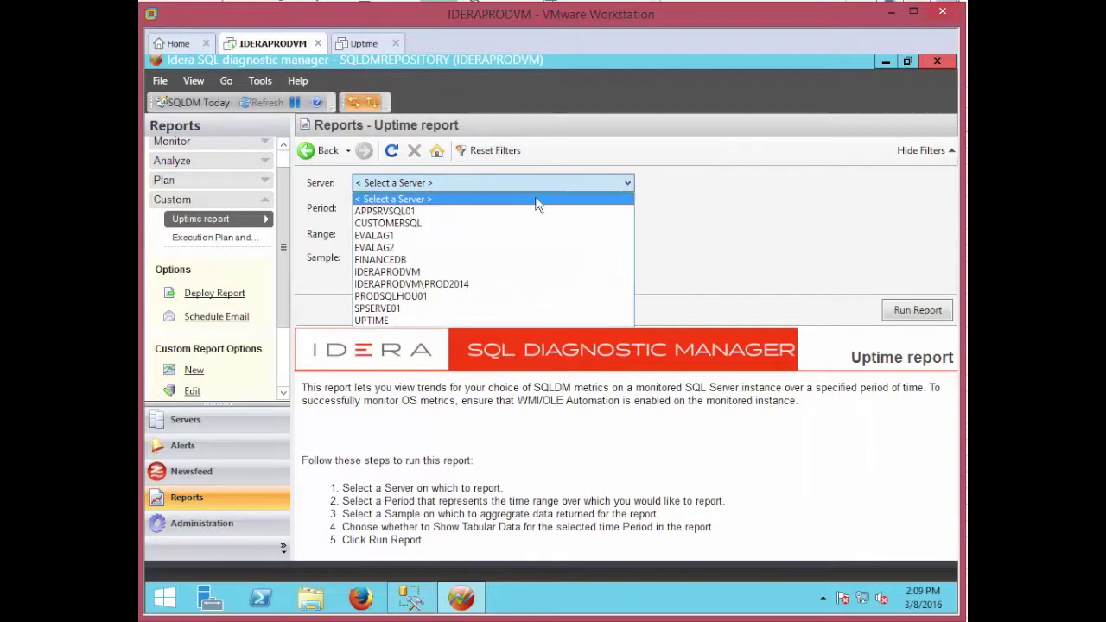
pyautogui.click(418, 272)
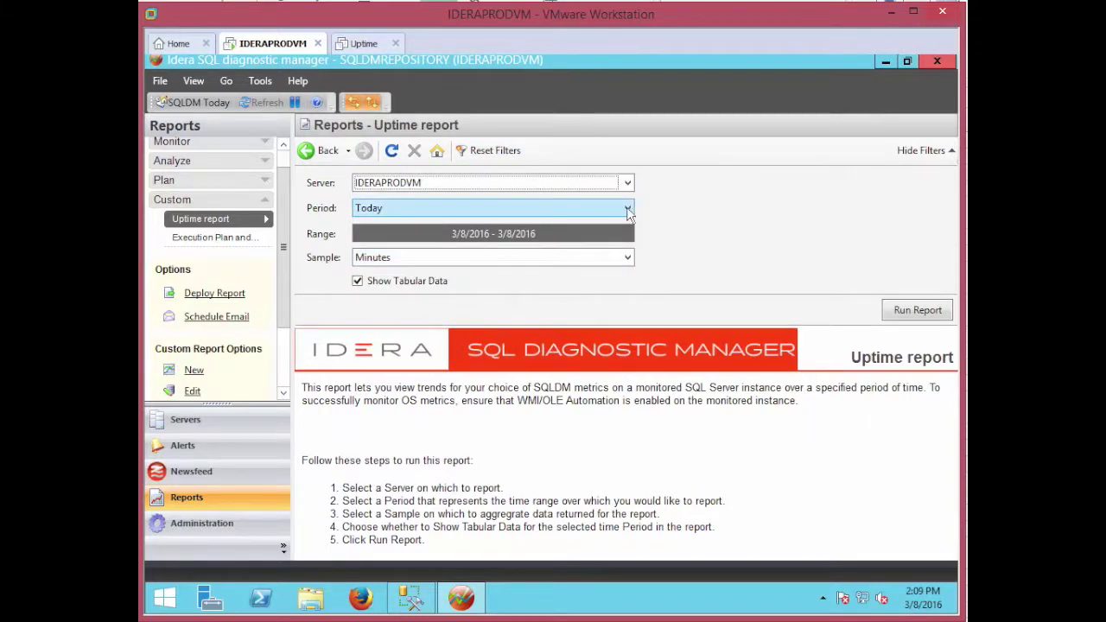
pyautogui.click(628, 210)
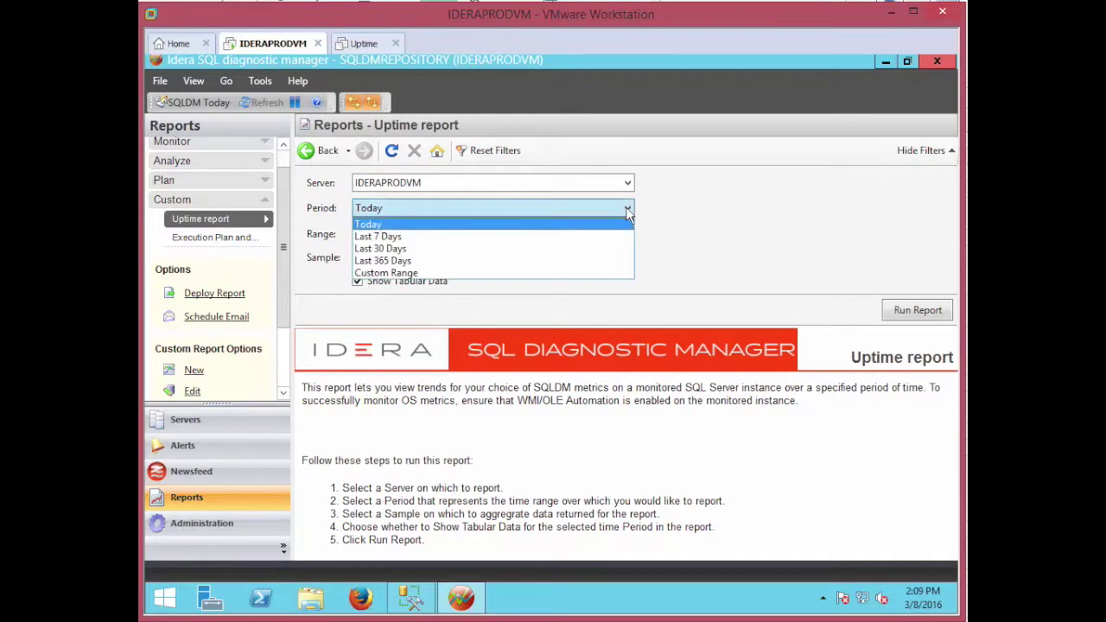
pyautogui.click(380, 237)
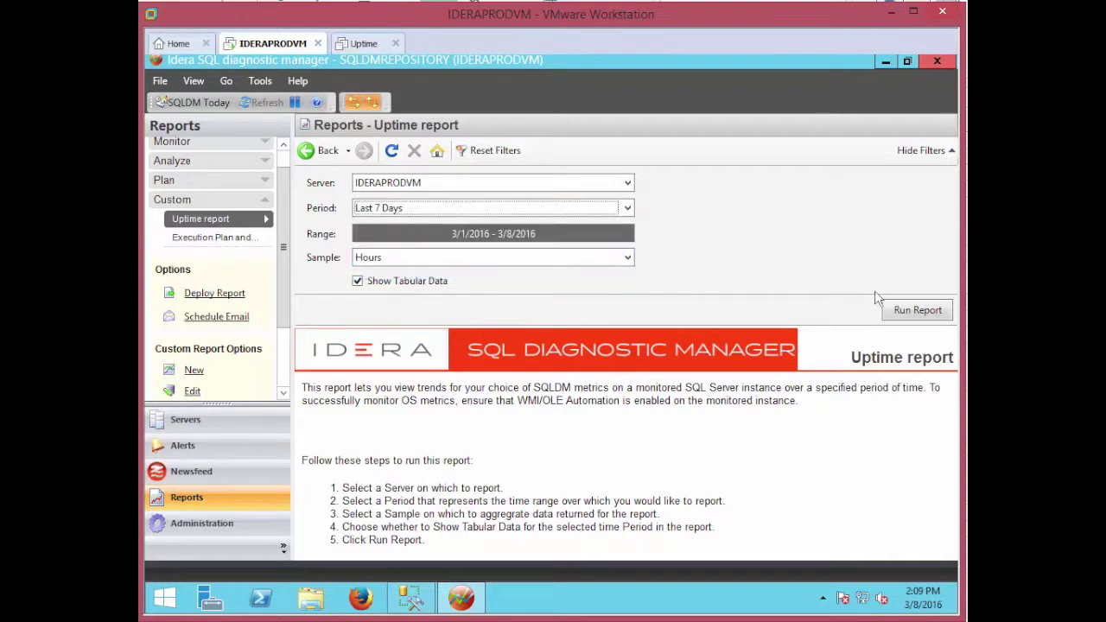
pyautogui.click(628, 257)
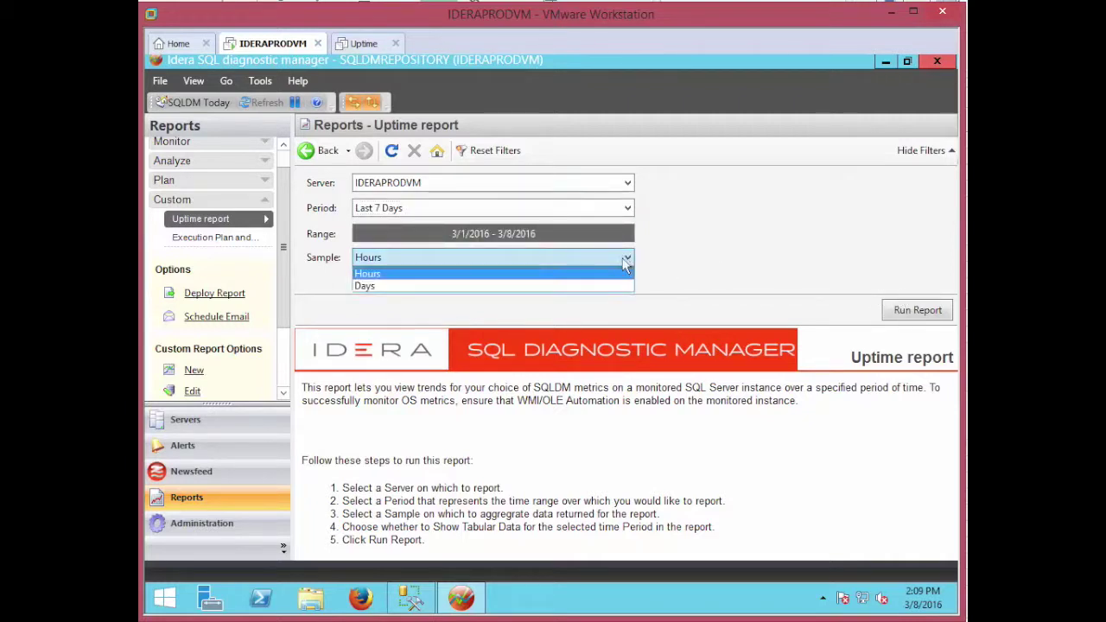
pyautogui.click(367, 273)
pyautogui.click(918, 311)
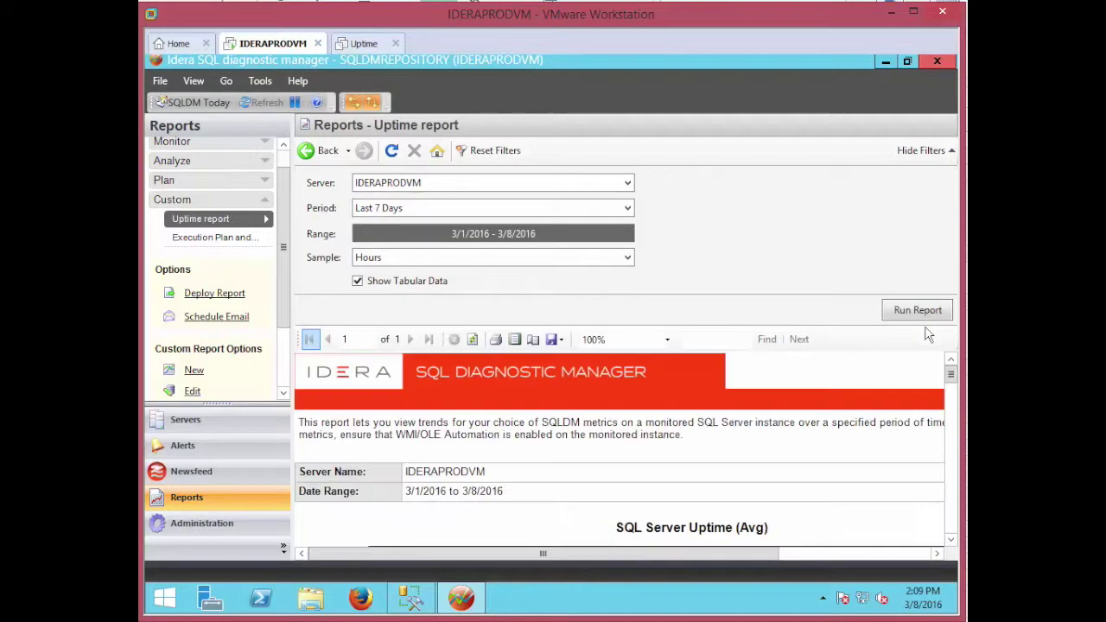
# Step: Hide the report filters to examine the SQL Server Uptime chart and the report's available export formats
pyautogui.click(916, 150)
pyautogui.scroll(-3, 949, 281)
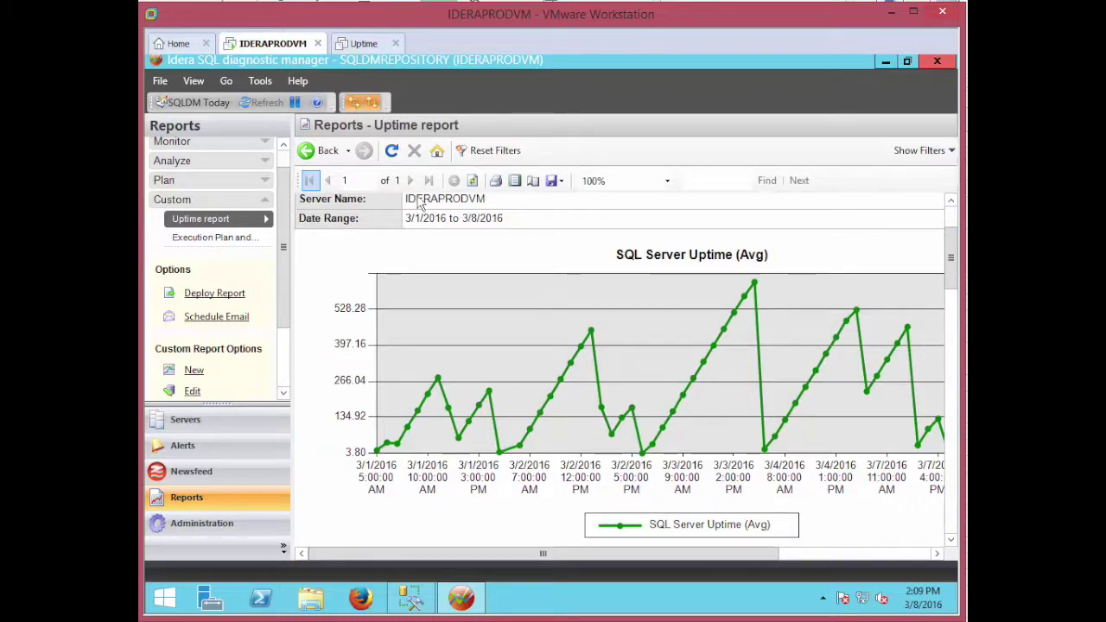
pyautogui.click(561, 181)
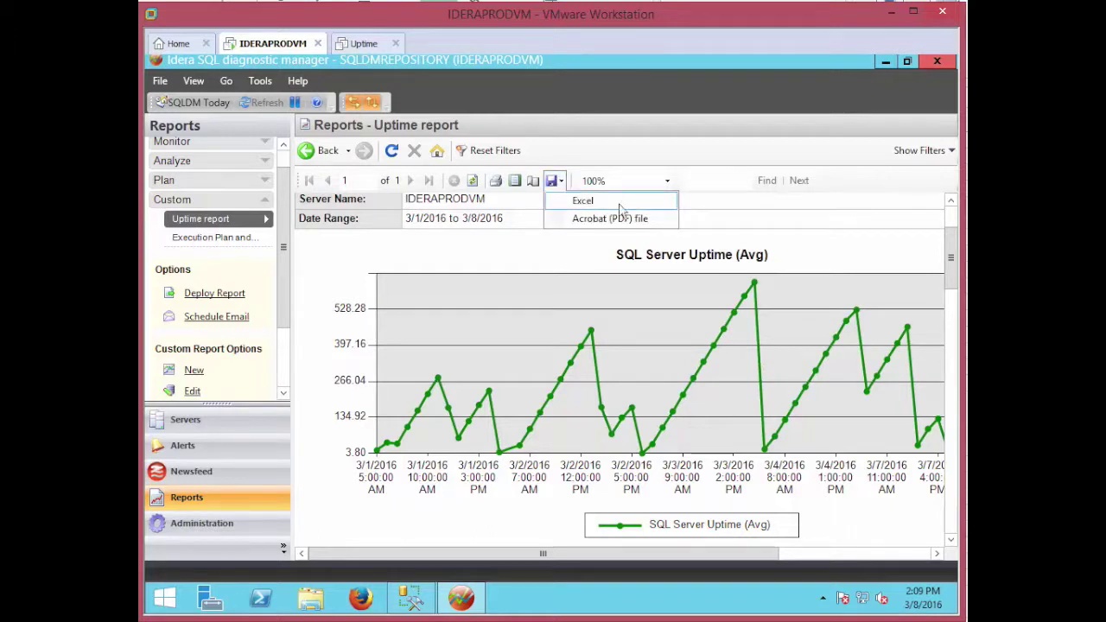
pyautogui.click(581, 219)
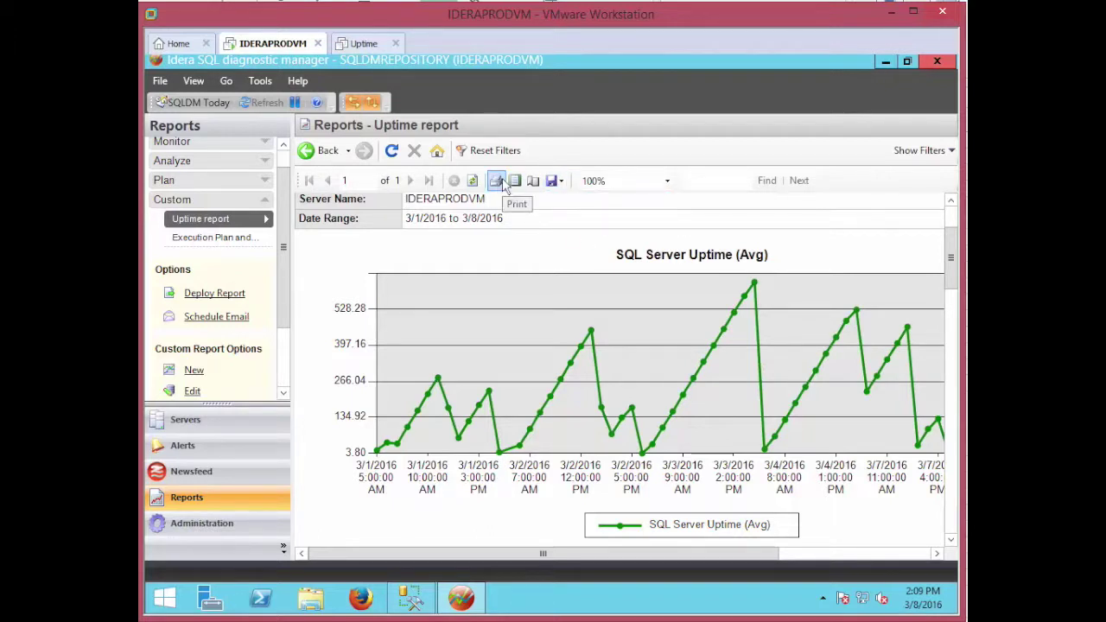